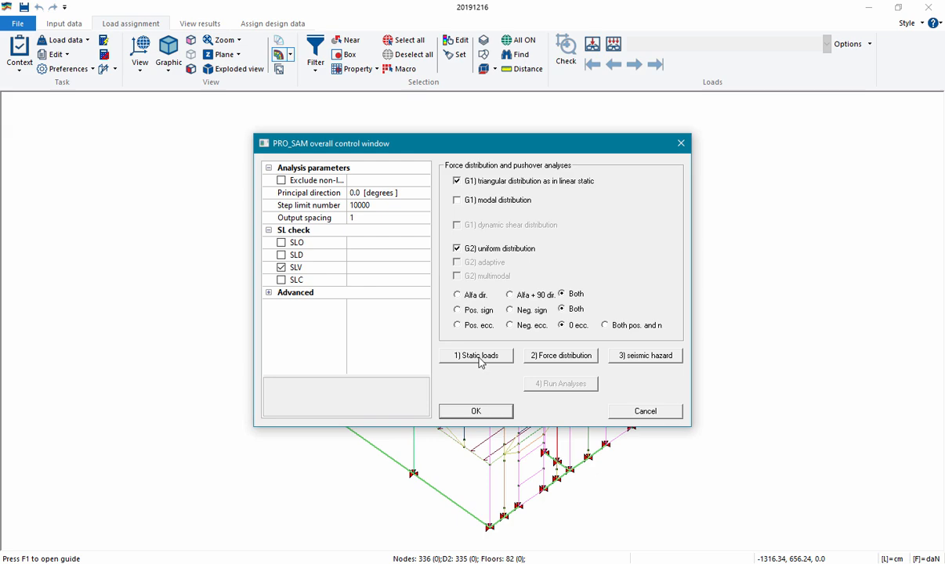
Generate the static load cases, proceed to combinations definition, and keep the proposed variable load and duration parameters in the general settings
left_click(480, 359)
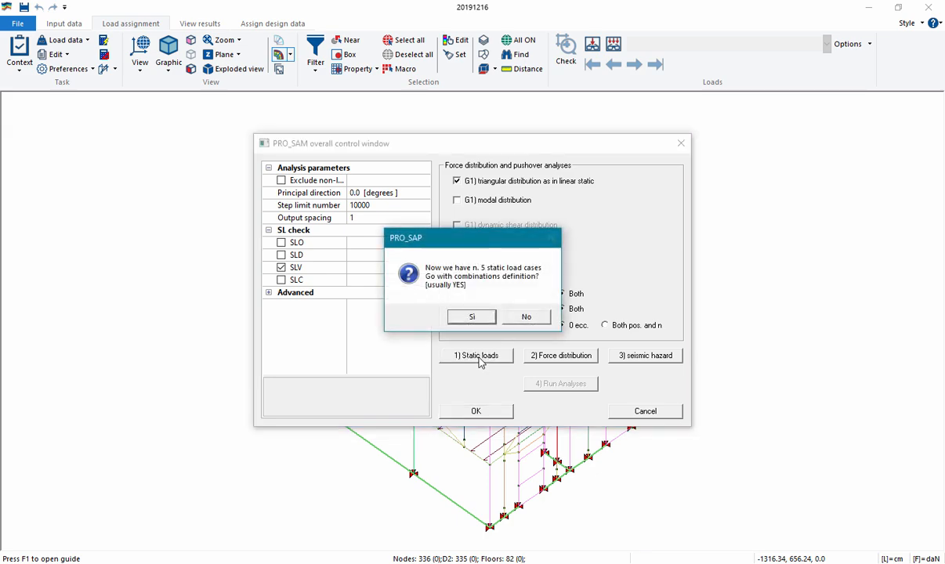
left_click(468, 318)
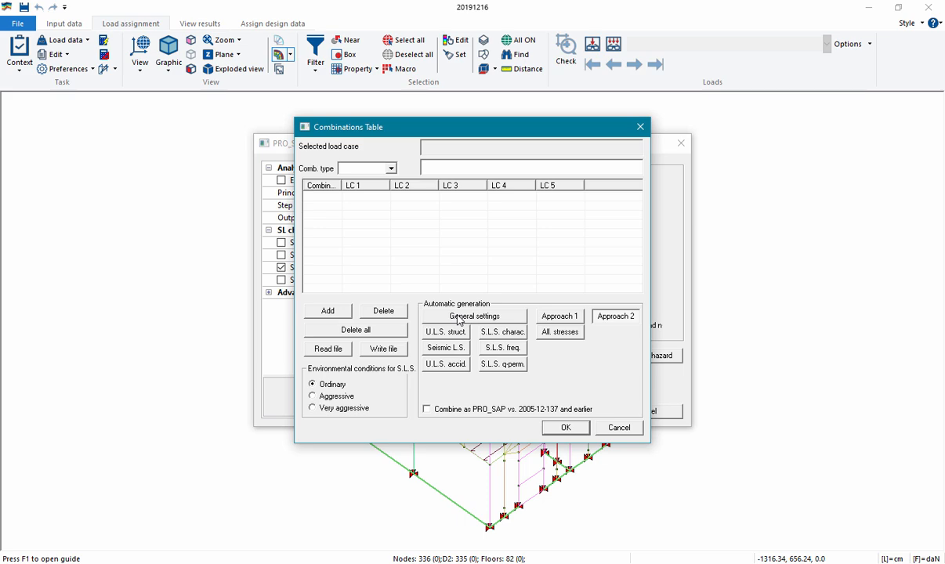
left_click(459, 317)
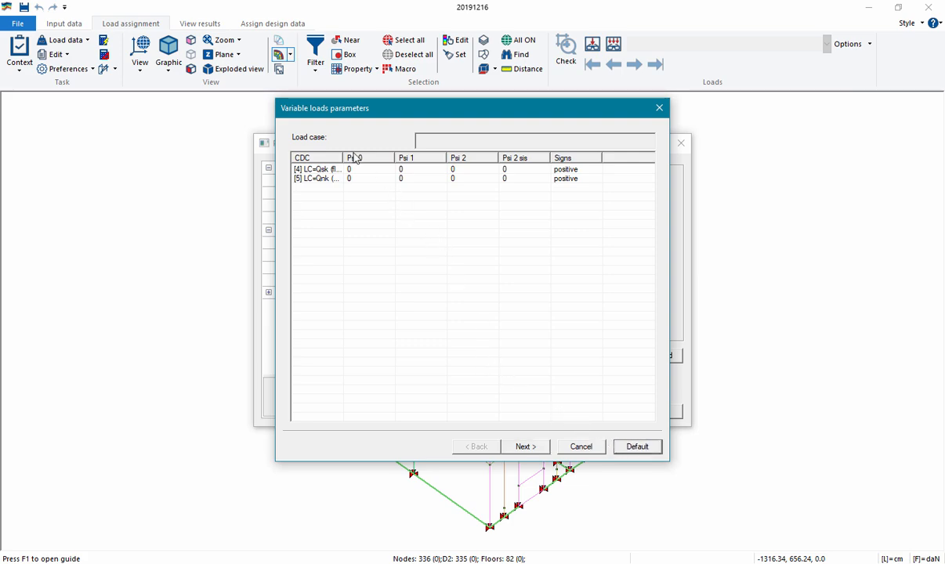
left_click(524, 446)
left_click(523, 448)
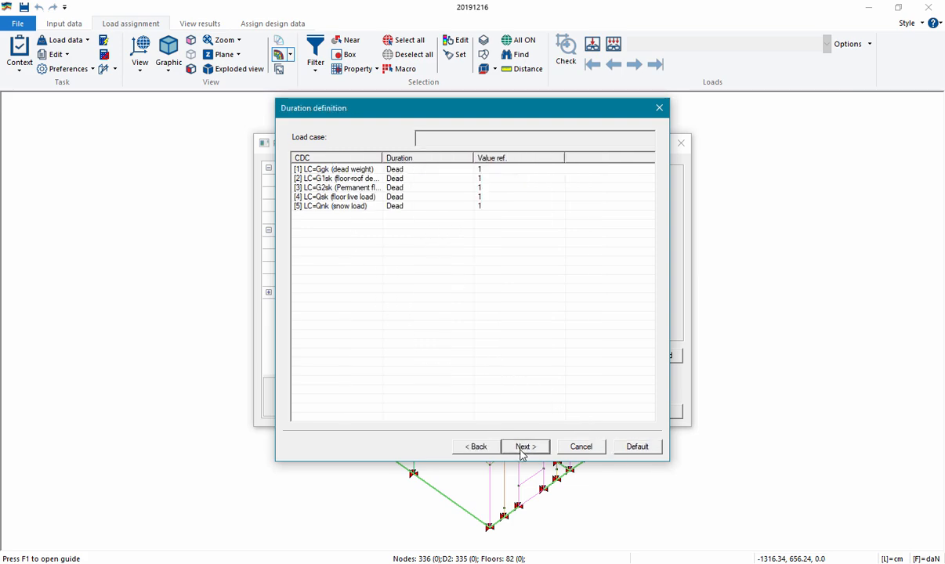
left_click(522, 448)
left_click(526, 446)
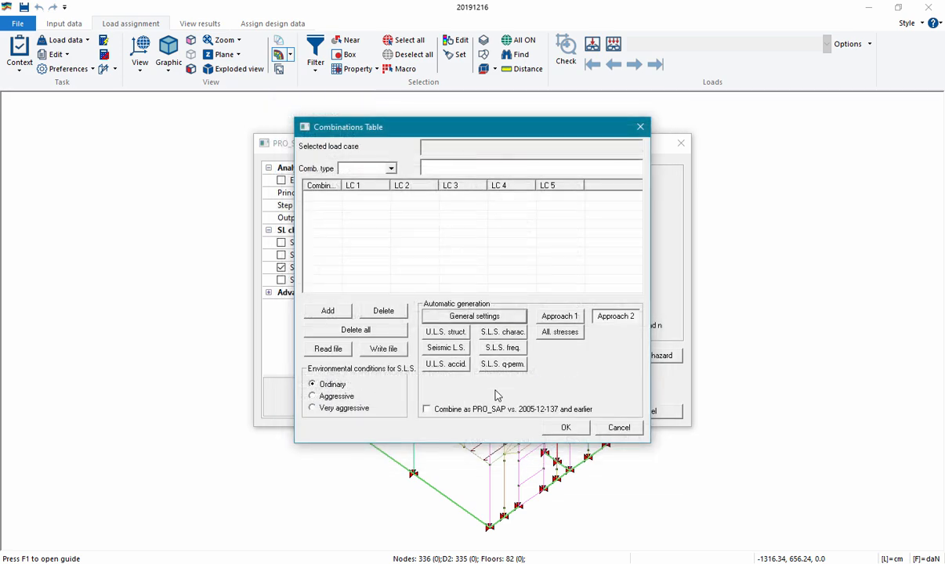
Generate the U.L.S. structural combinations automatically using Approach 2, then accept the combinations table and the PRO_SAM control window
left_click(447, 333)
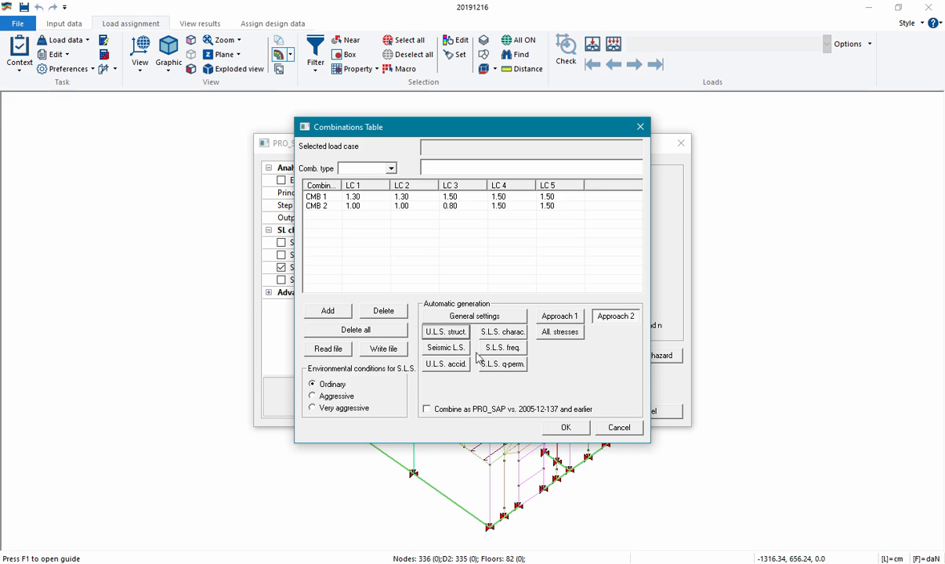
left_click(561, 427)
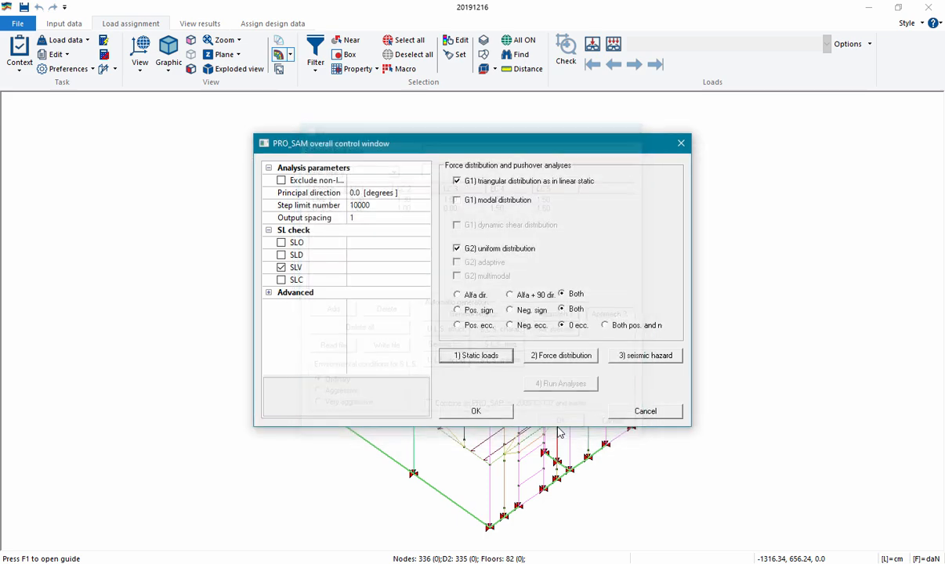
left_click(504, 413)
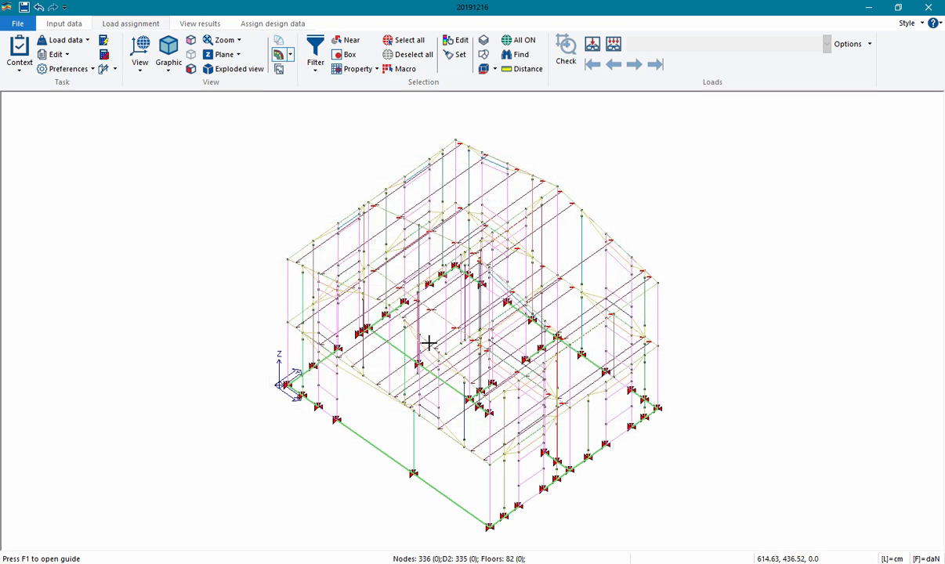
Run the analysis of the static load cases, decline the further check of solver warnings, and close the status report
left_click(111, 41)
left_click(479, 316)
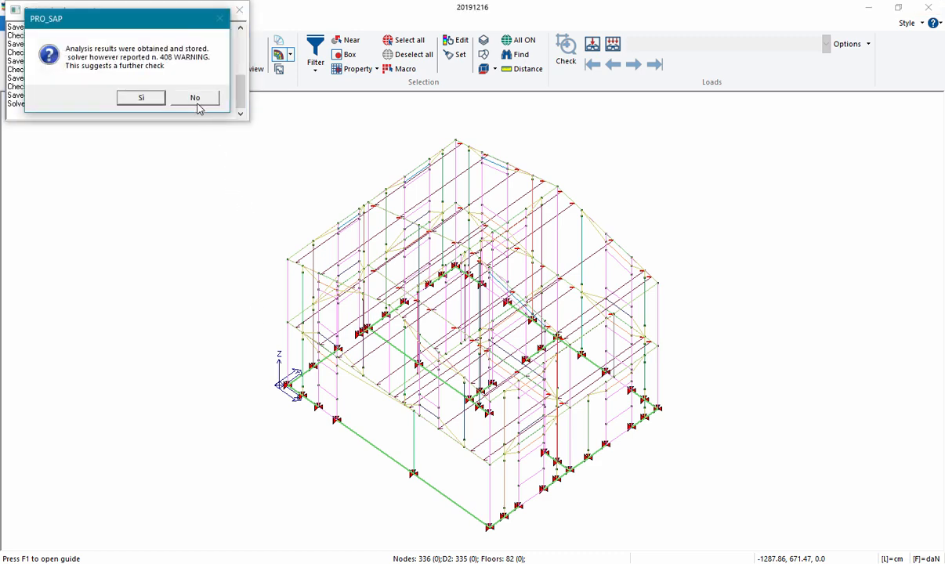
left_click(195, 98)
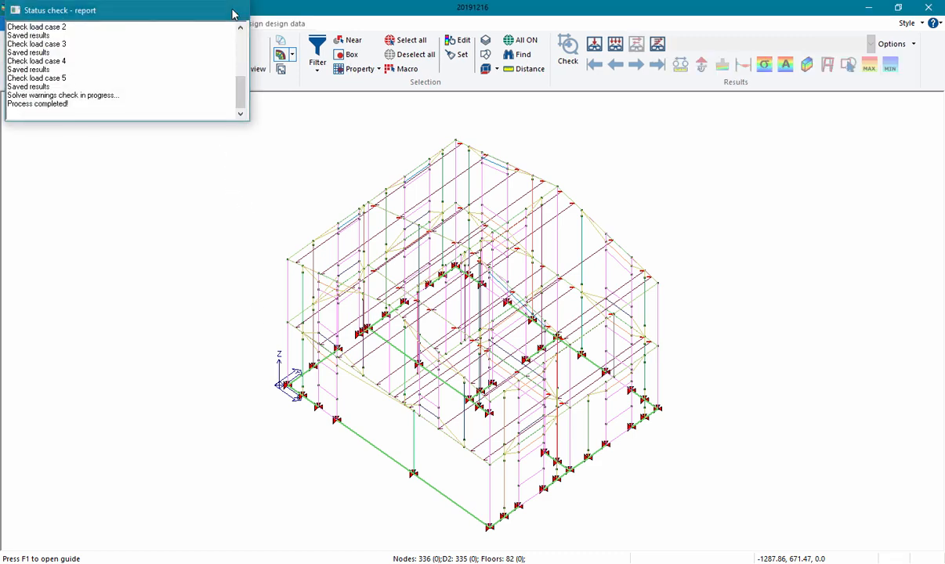
left_click(235, 10)
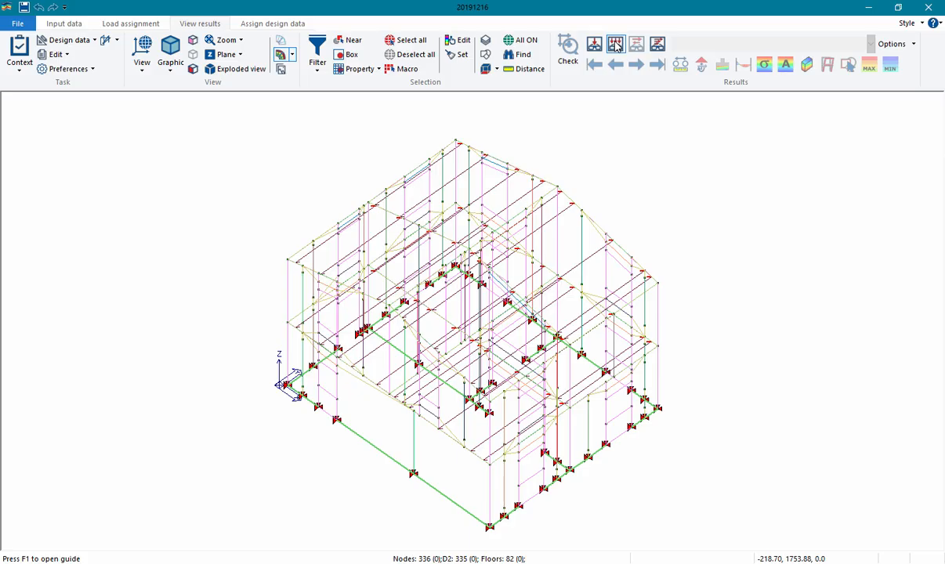
Display the deformed shape map for ULS comb. A1 2 and turn off the display of SAM panels
left_click(617, 45)
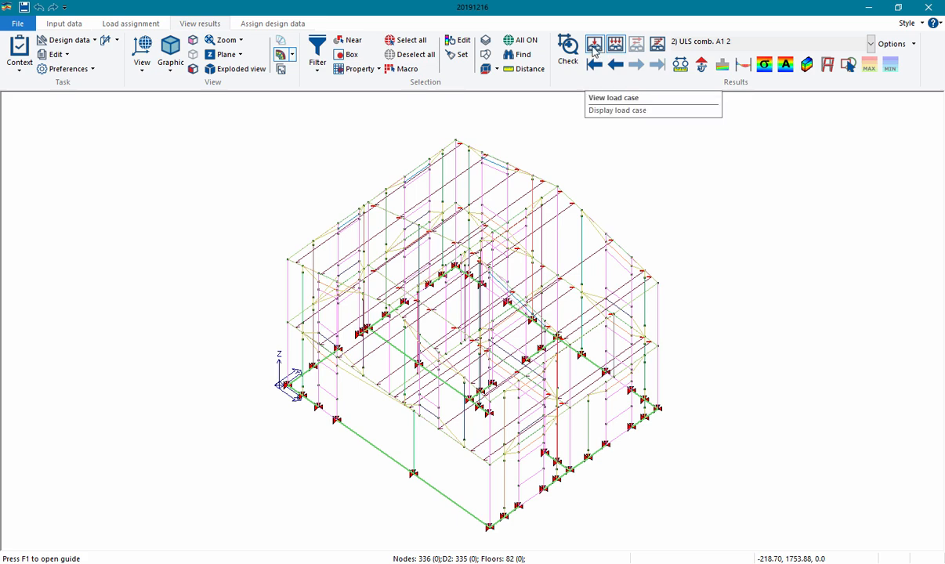
left_click(827, 64)
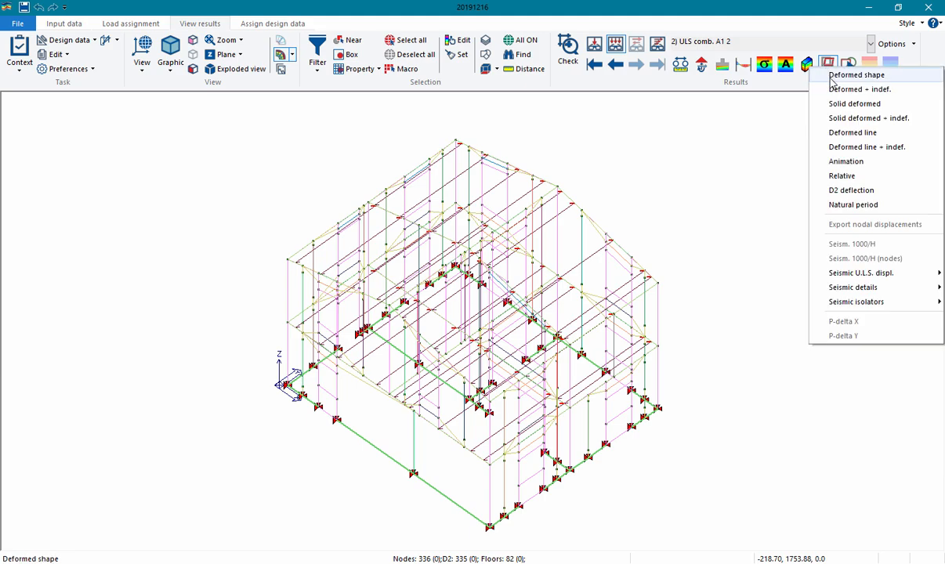
left_click(831, 79)
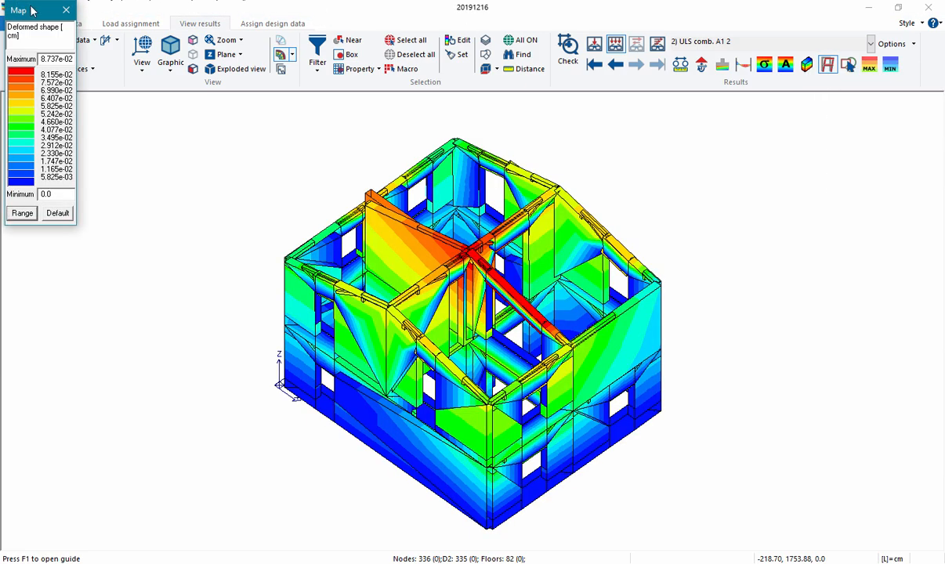
left_click_drag(32, 10, 148, 157)
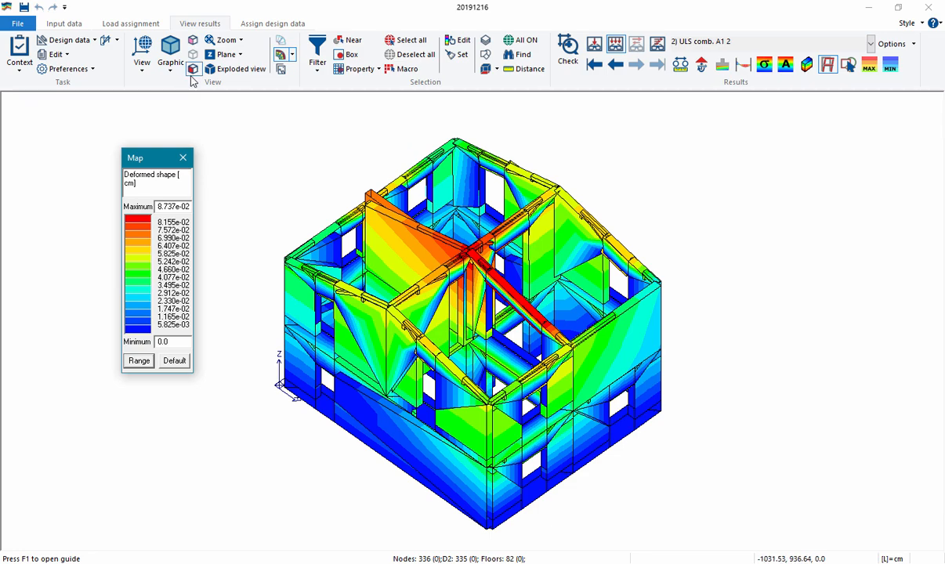
left_click(109, 43)
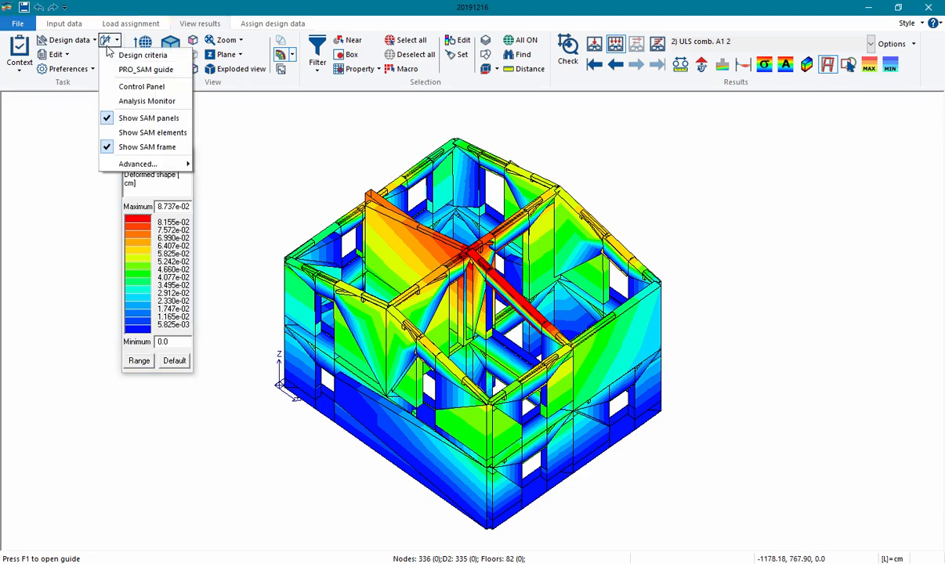
left_click(131, 119)
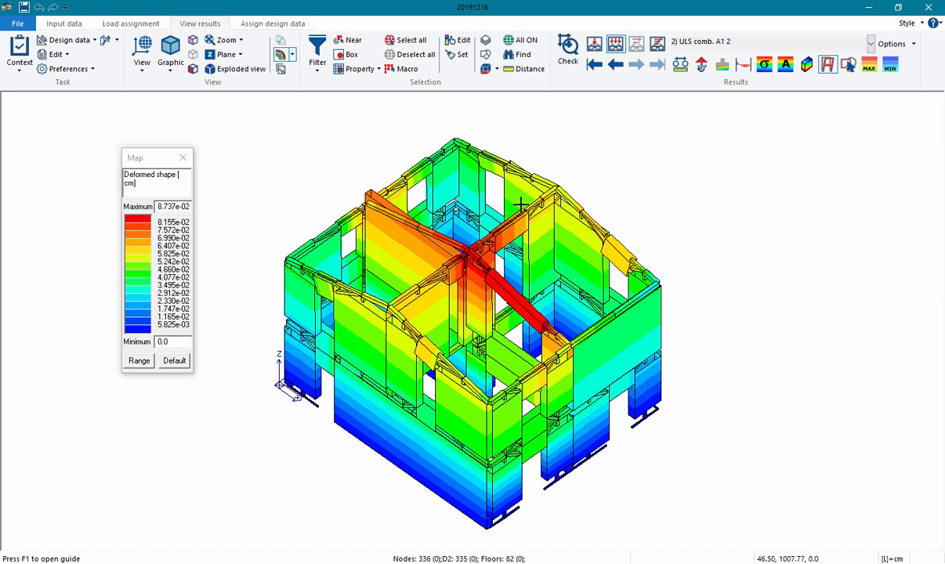
Examine the Axial action, Shear 2 and Bending 3-3 diagrams for the ULS combination, then close the result map
left_click(744, 65)
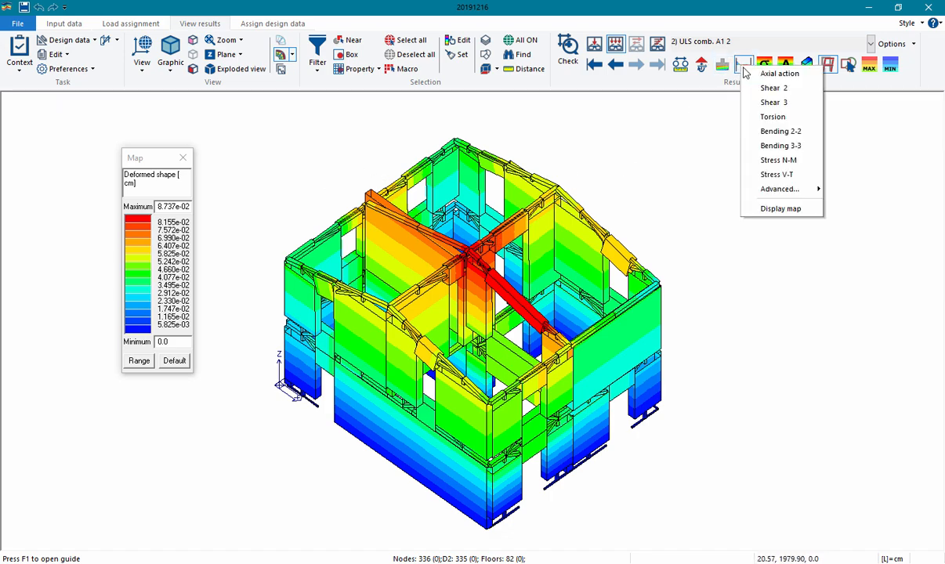
left_click(748, 74)
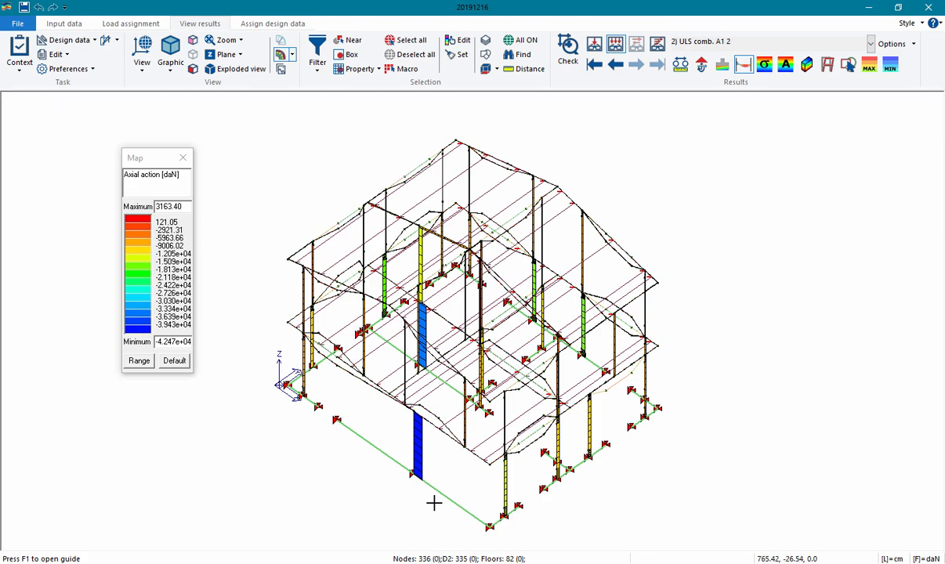
left_click(751, 68)
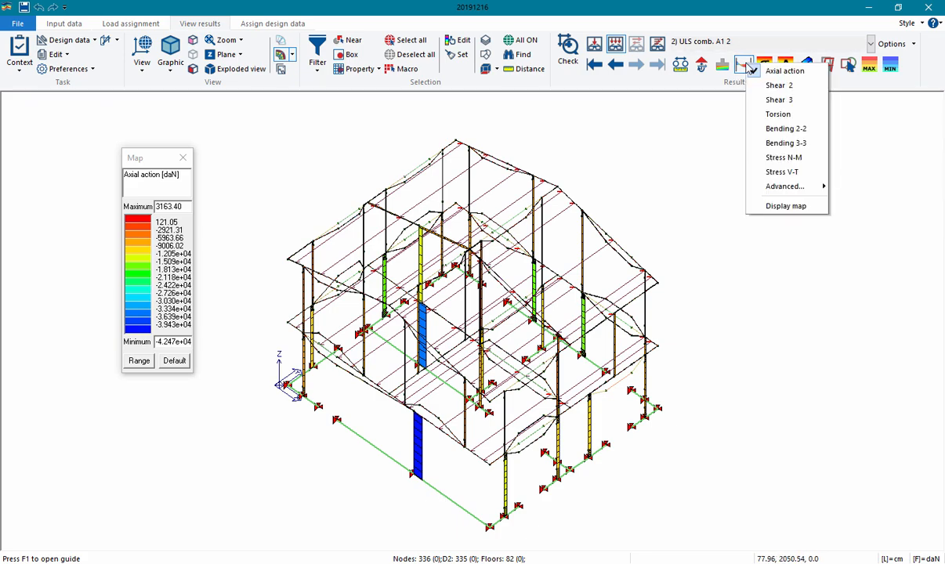
left_click(768, 85)
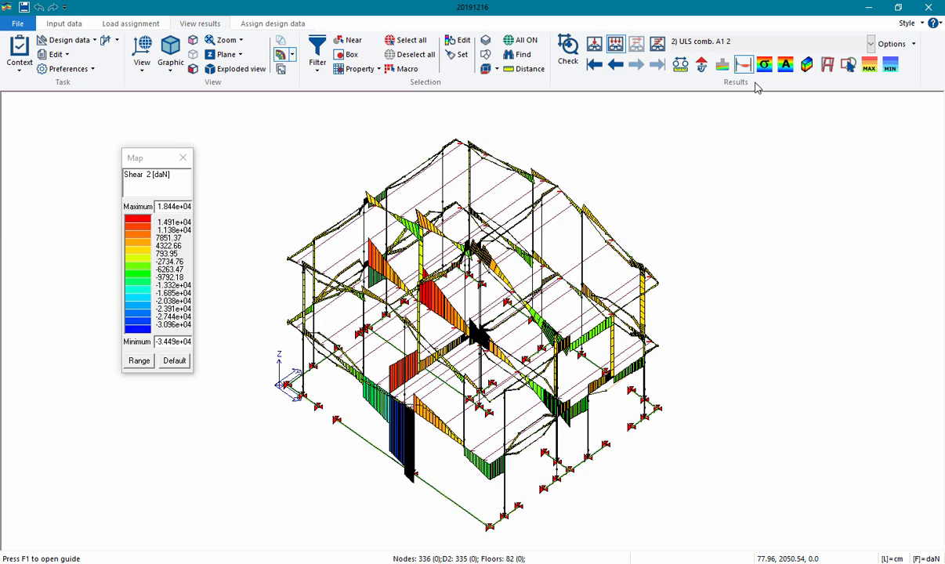
left_click(744, 66)
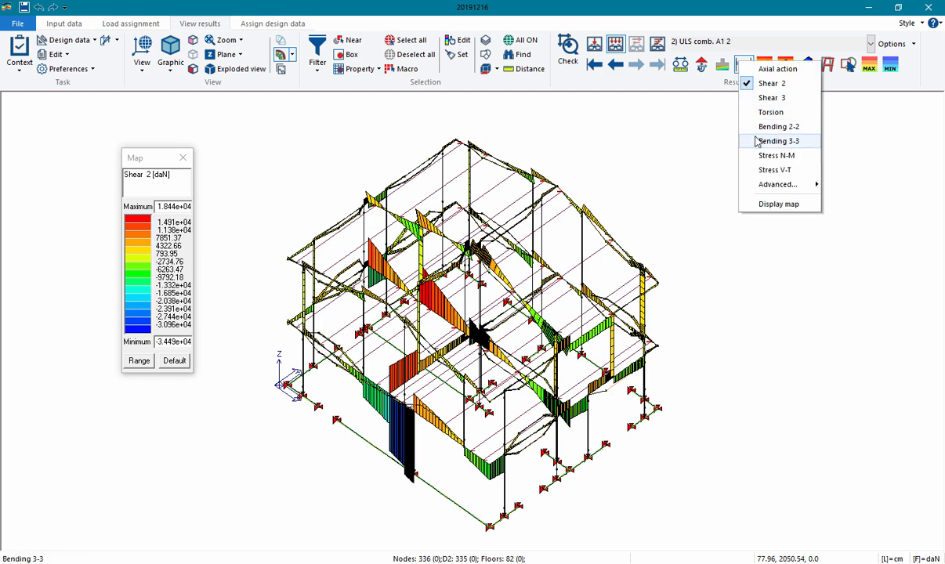
left_click(758, 140)
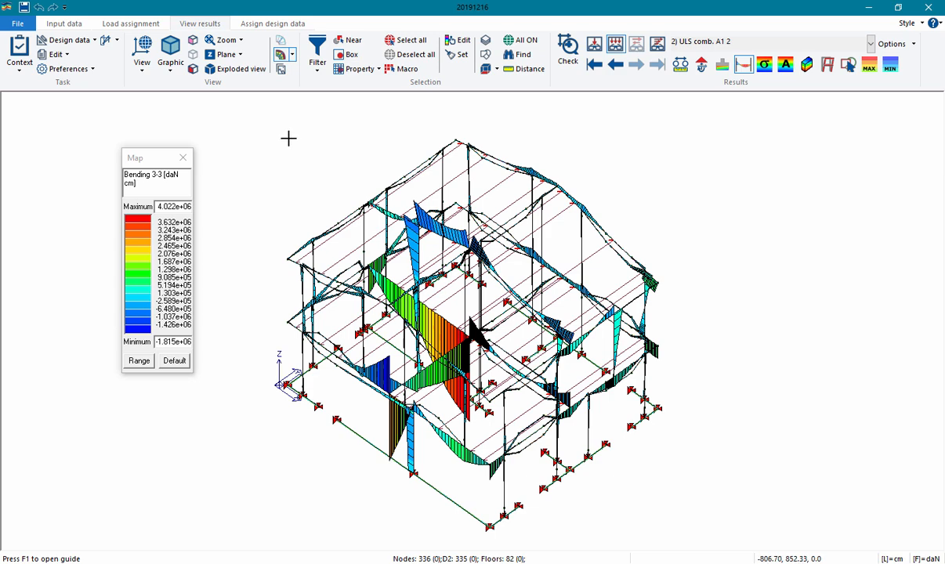
left_click(182, 157)
left_click(183, 157)
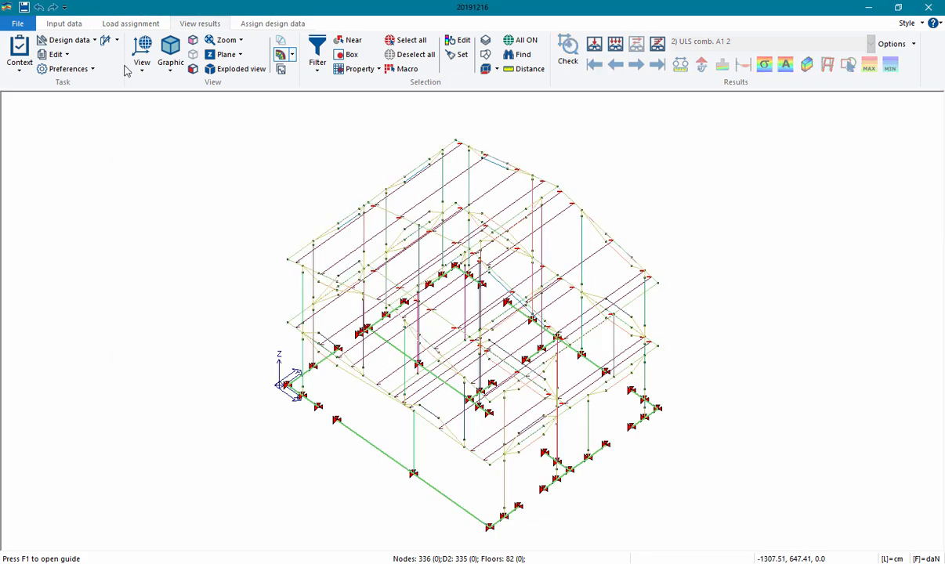
Reopen the PRO_SAM control window in load assignment and generate the seismic load cases with the triangular G1 and uniform G2 force distributions
left_click(114, 26)
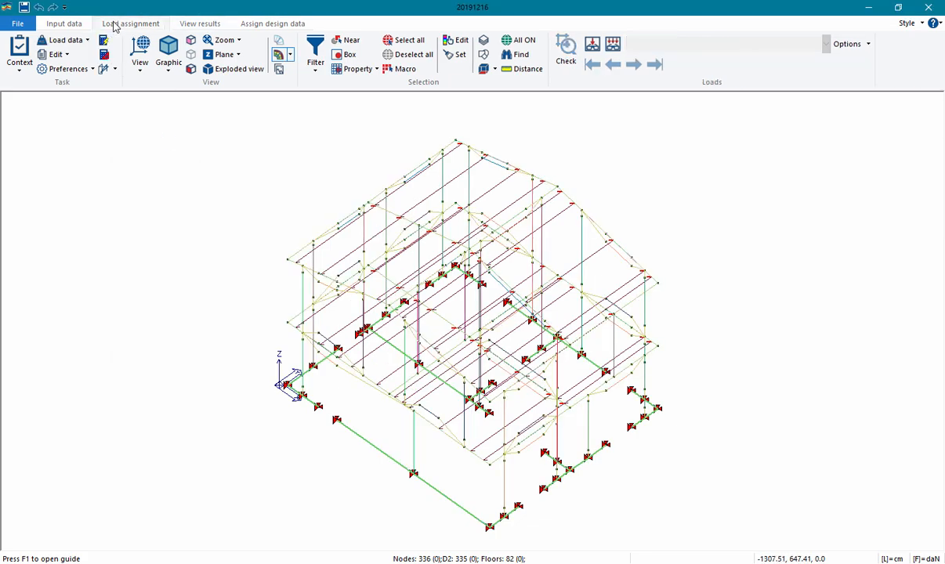
left_click(115, 70)
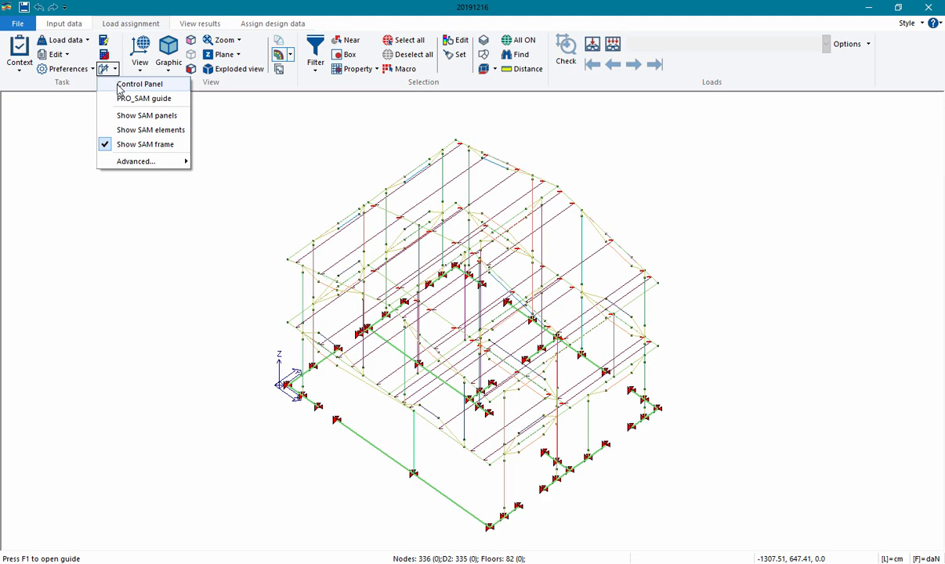
left_click(133, 84)
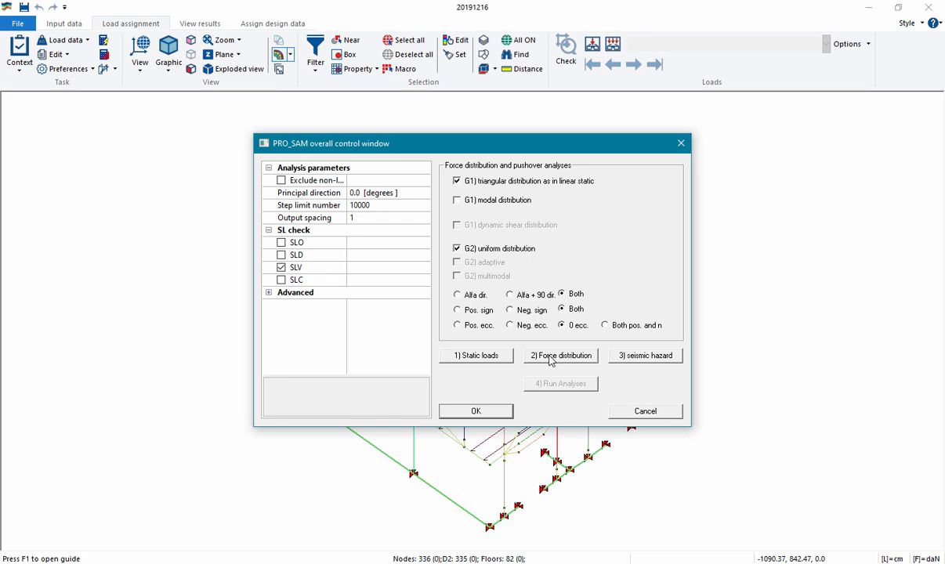
left_click(552, 355)
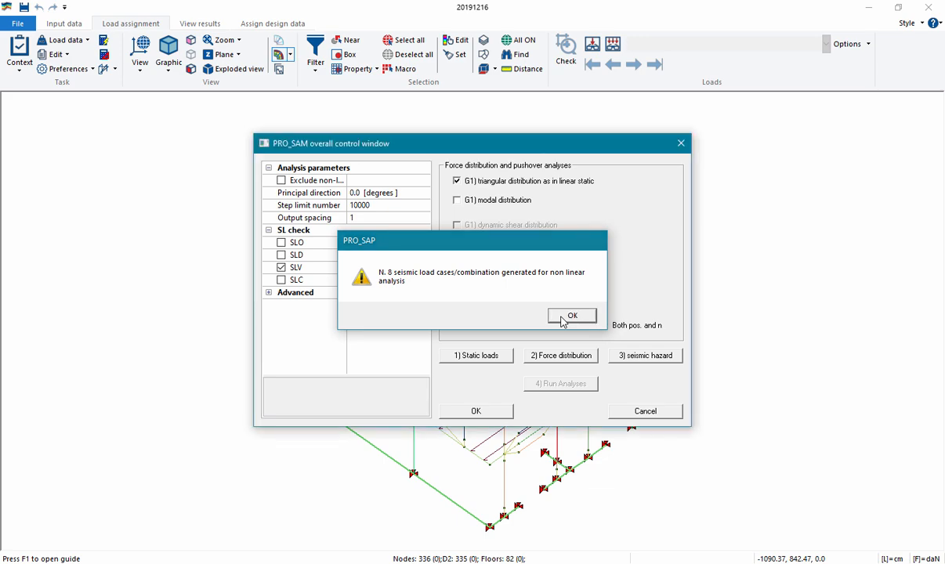
left_click(570, 316)
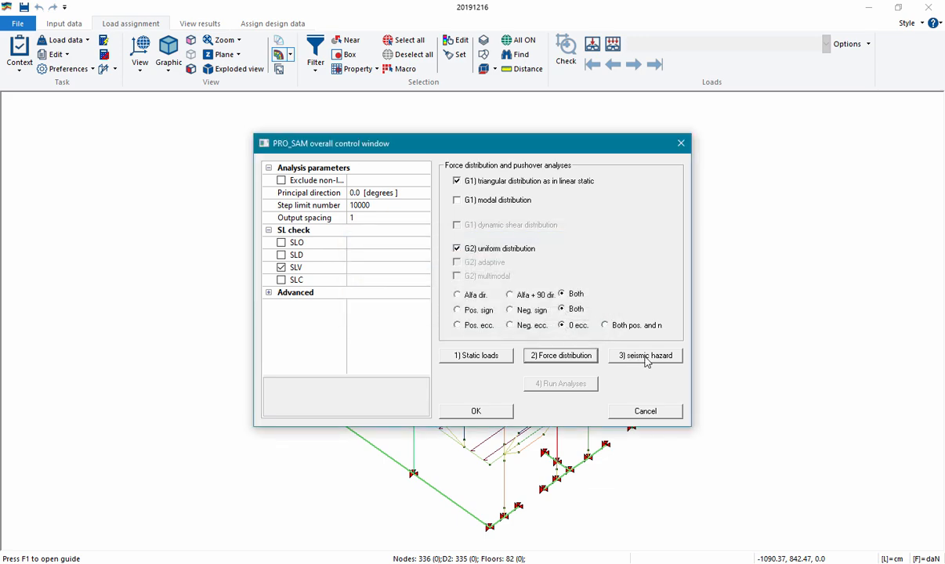
Define the seismic hazard, keeping importance class II, Zone 3, agR 0.25 g, knowledge level LC1, soil category C and the proposed spectra parameters
left_click(646, 356)
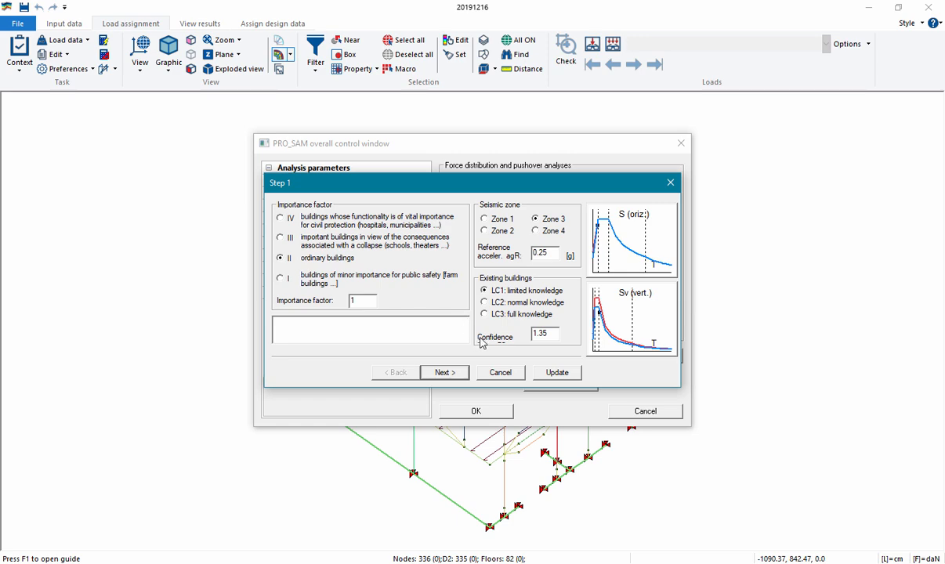
left_click(439, 373)
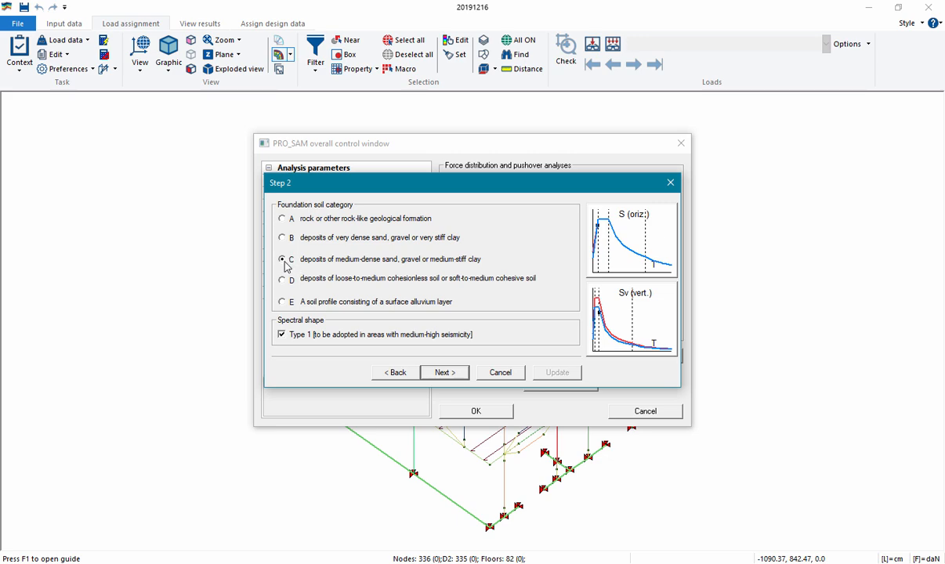
left_click(441, 373)
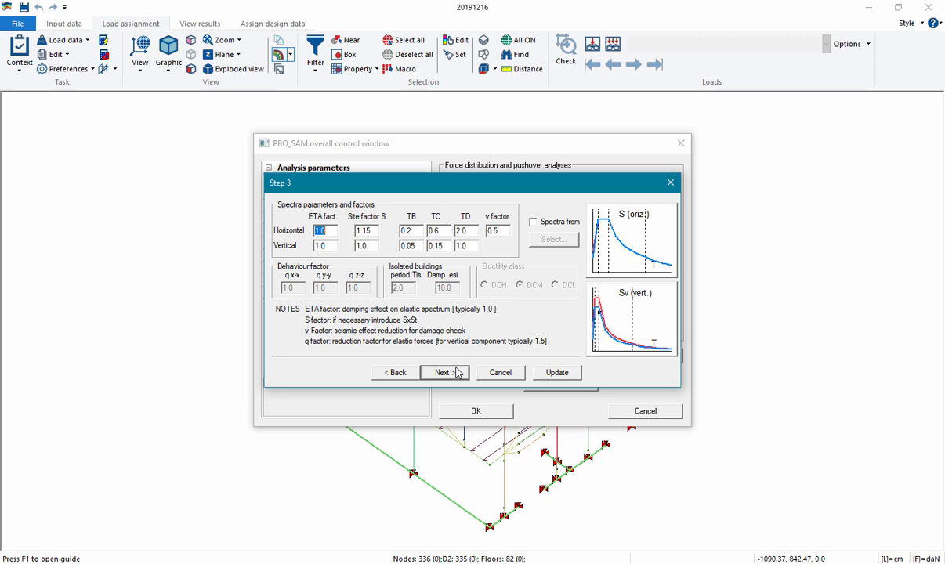
left_click(453, 374)
left_click(453, 374)
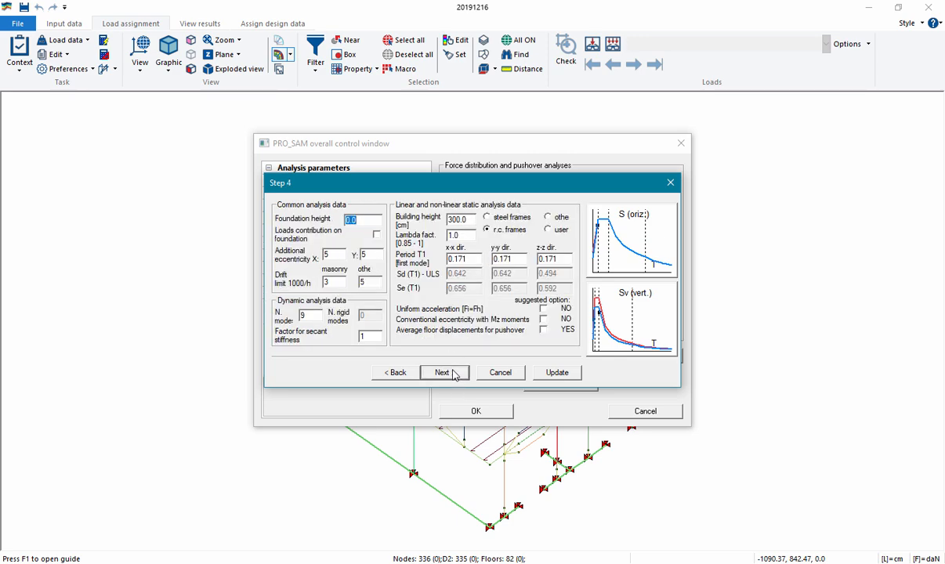
Accept the common, dynamic and static analysis data, and inspect seismic load cases LC U 6 to LC U 8 in the mass definition
double_click(314, 315)
left_click(445, 373)
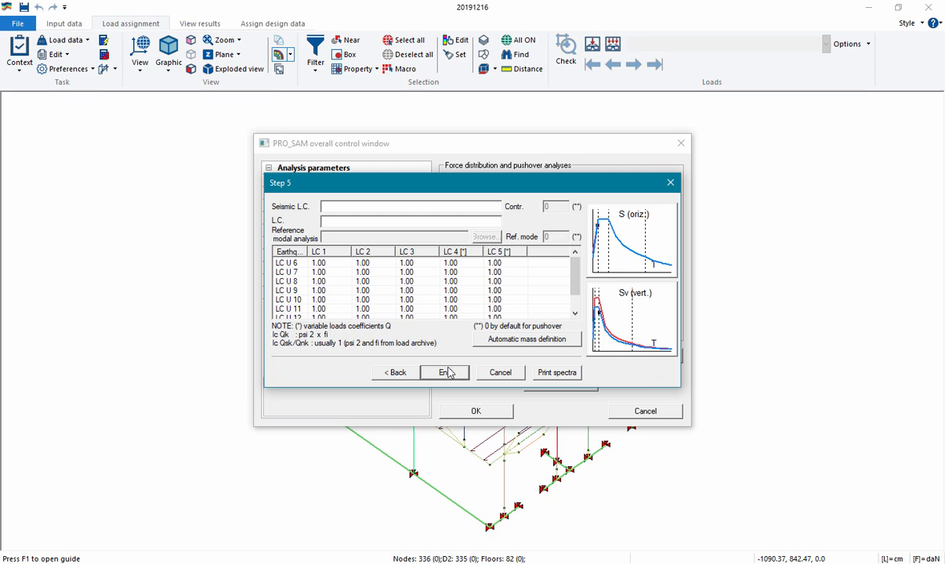
left_click(287, 264)
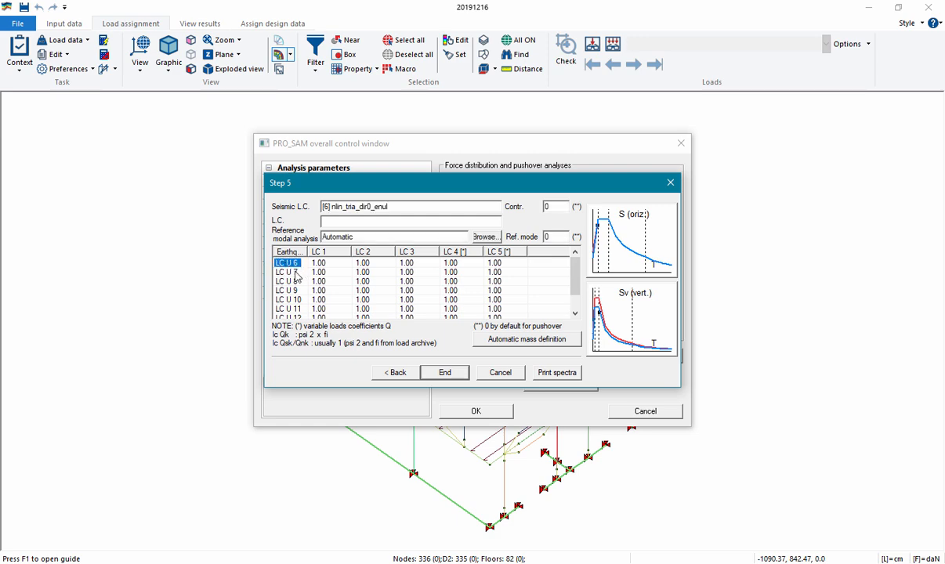
left_click(292, 272)
left_click(284, 282)
left_click(286, 264)
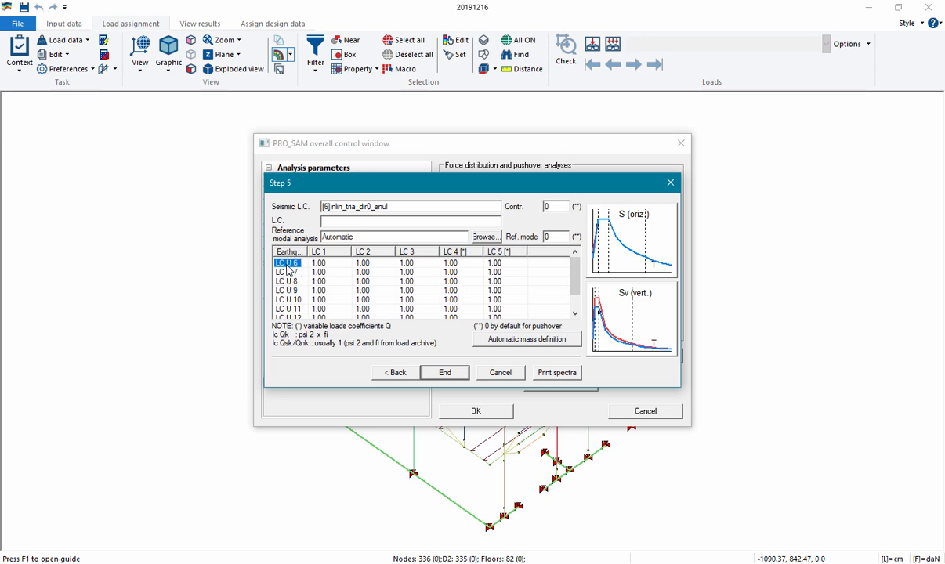
Review the mass coefficients for LC U 6, keep them at 1.00, and finish the seismic hazard definition, accepting the control window
left_click(332, 265)
left_click(374, 264)
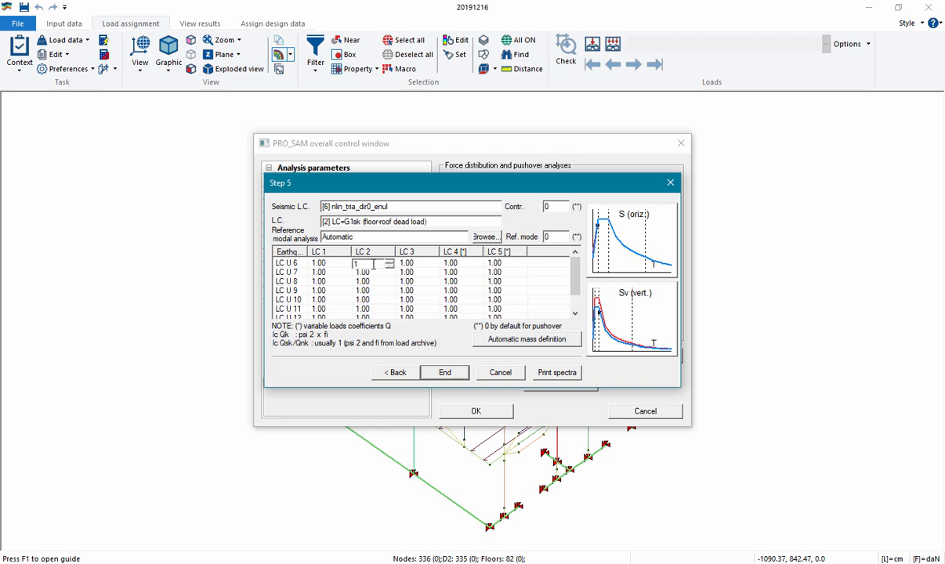
left_click(314, 264)
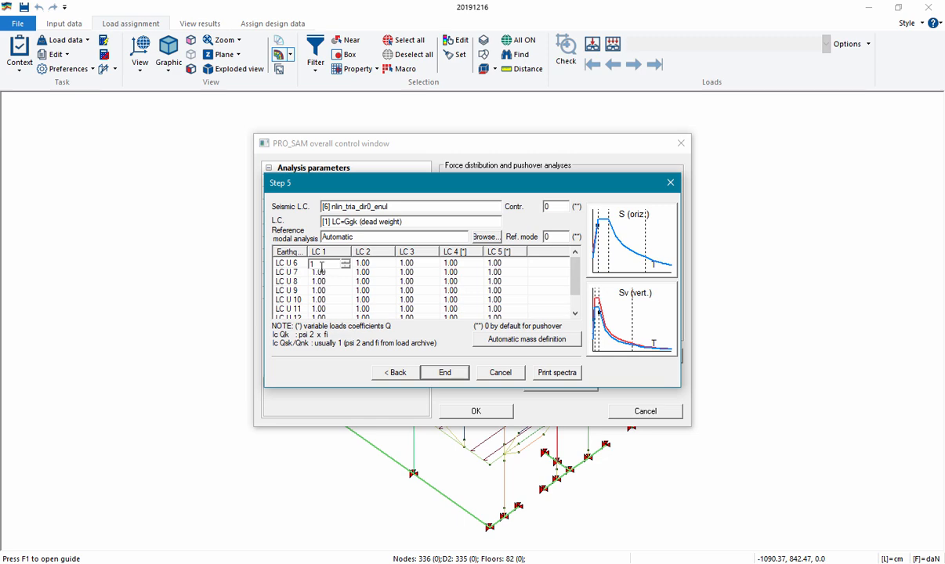
left_click_drag(317, 267, 305, 268)
left_click(365, 265)
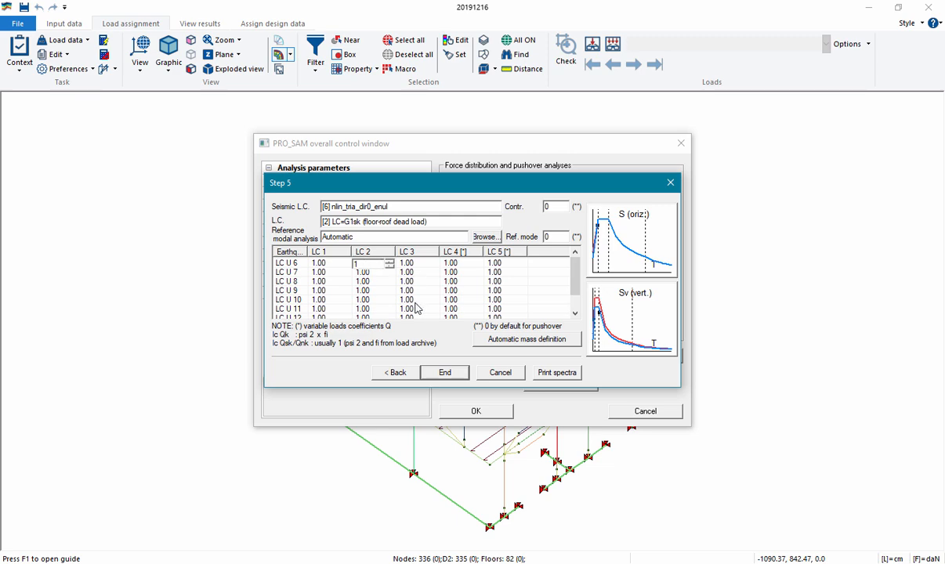
left_click(461, 264)
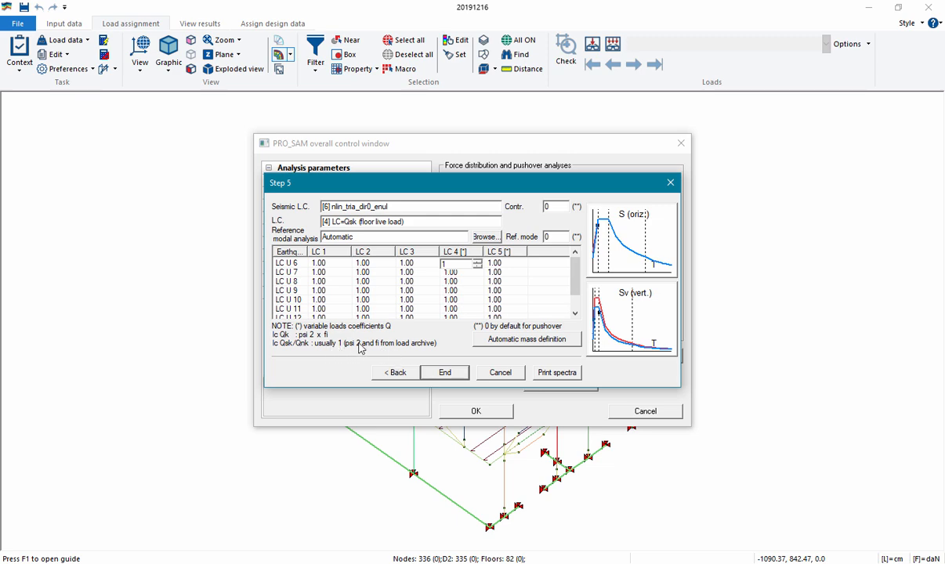
left_click(446, 377)
left_click(477, 412)
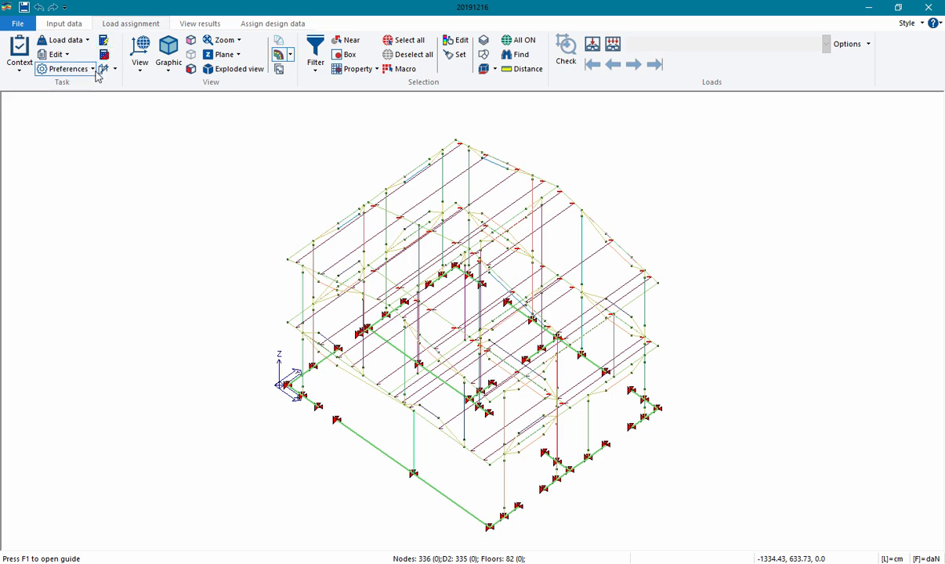
Run the analysis of the seismic load cases, decline the further check of solver warnings, and close the status report
left_click(105, 42)
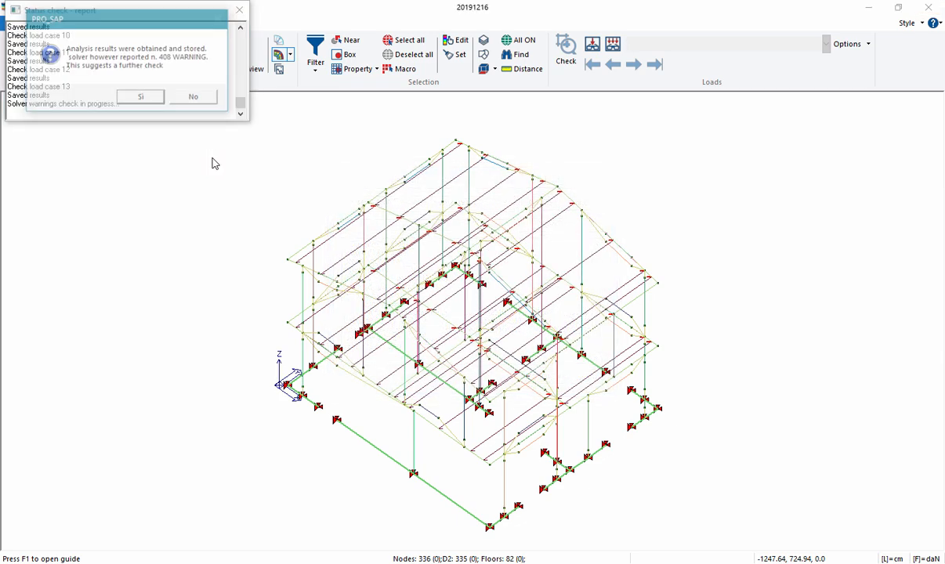
left_click(192, 96)
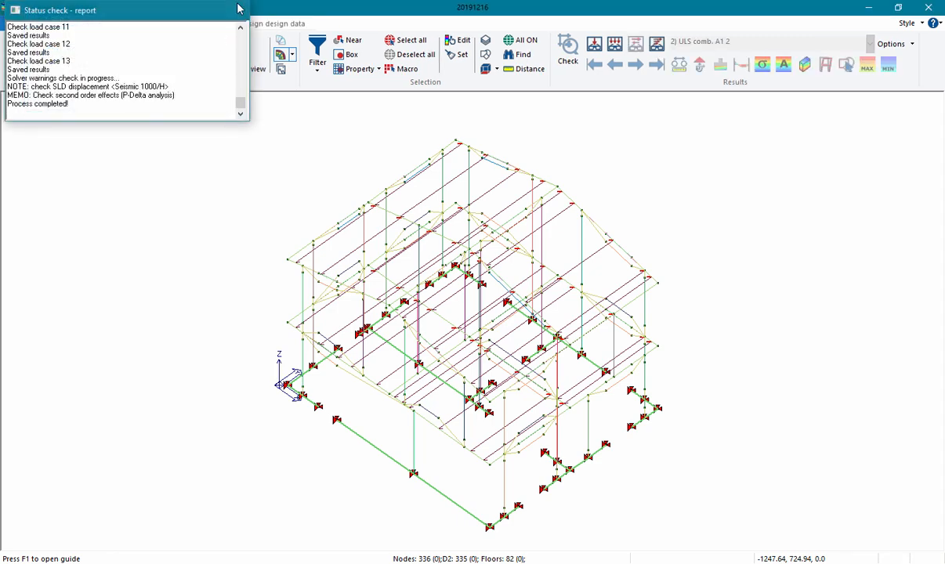
left_click(239, 10)
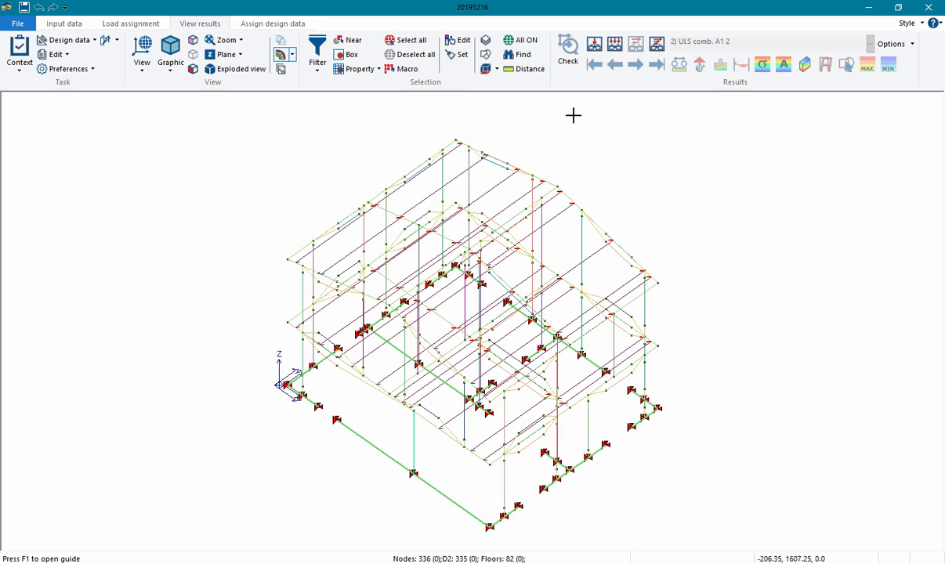
Display the deformed shape map for combination CMB__003_nlin_tria_dir0_enul_3
left_click(616, 48)
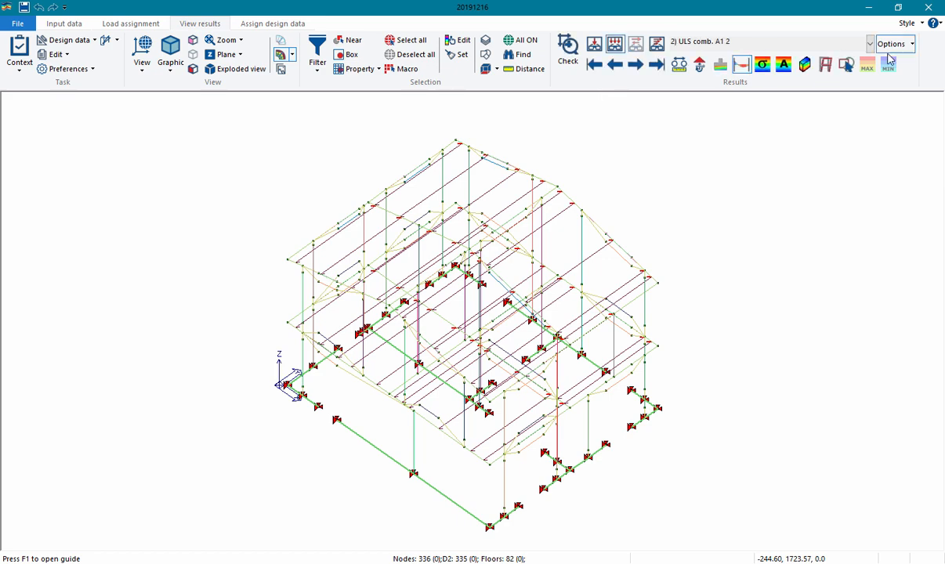
left_click(829, 45)
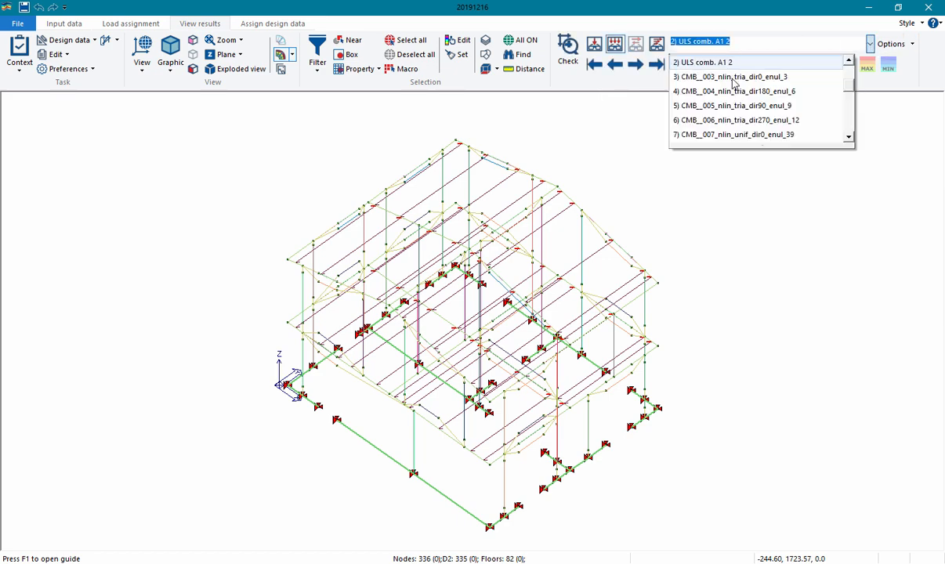
left_click(734, 77)
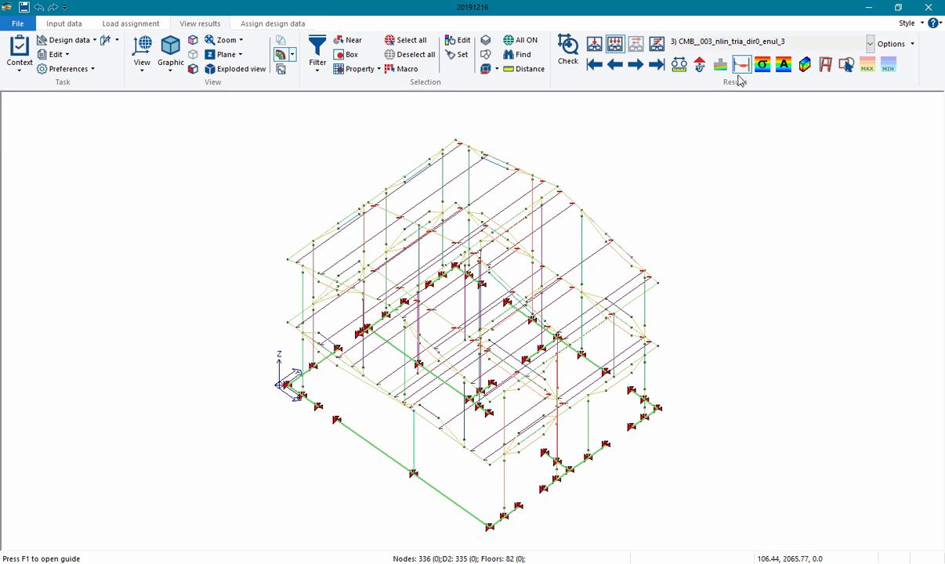
left_click(825, 64)
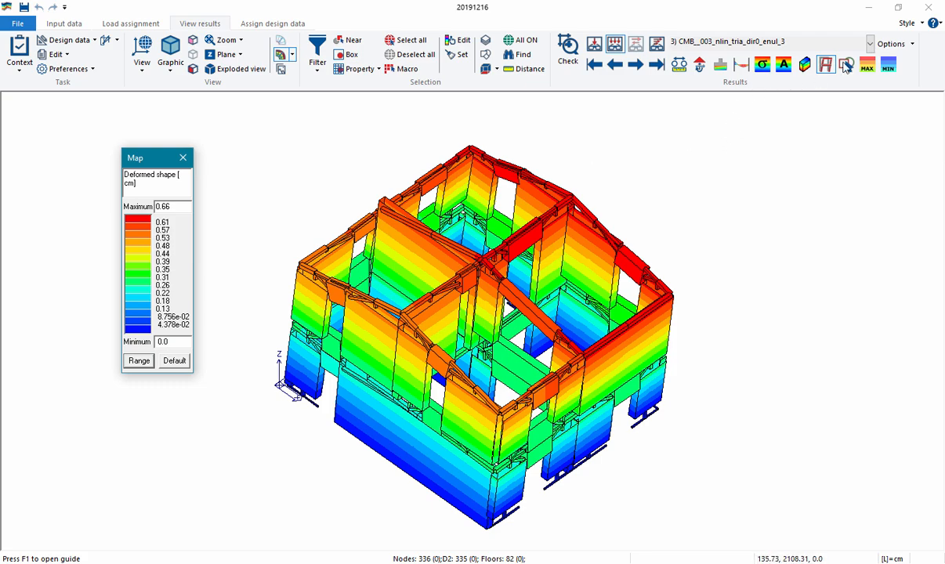
View the deformed shape for the uniform distribution combinations up to CMB__010_nlin_unif_dir270_enul_48, then close the result map
left_click(814, 44)
scroll(709, 129, "down", 2)
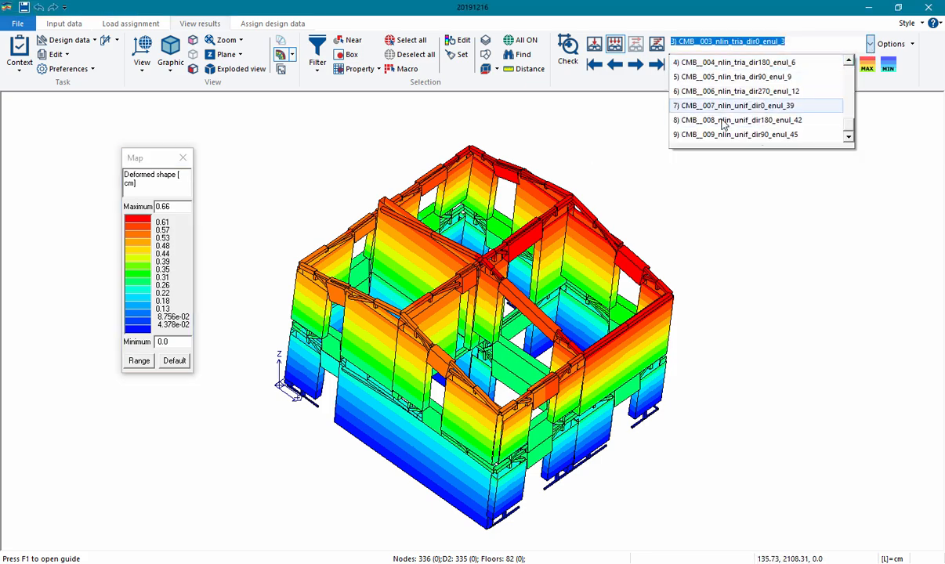
left_click(731, 135)
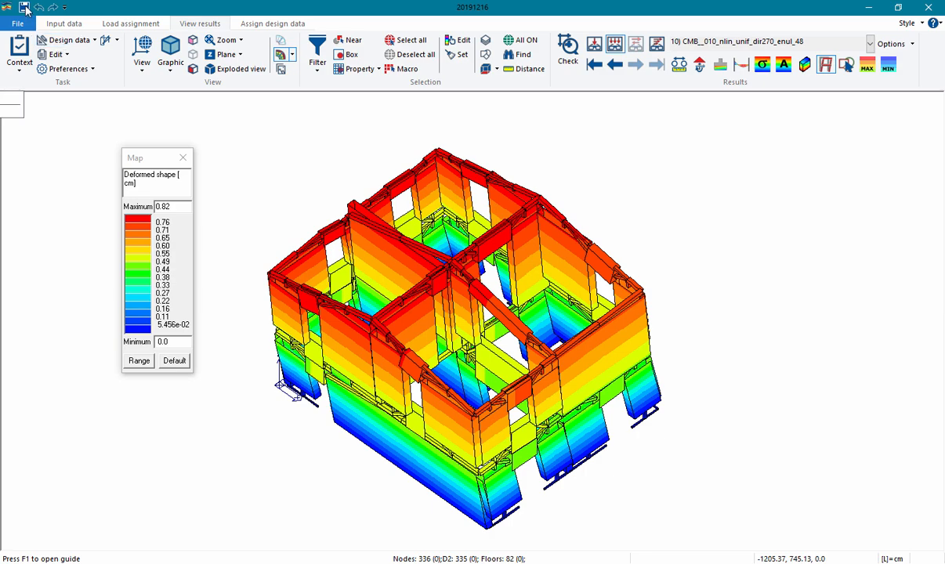
left_click(182, 157)
Run the pushover analyses from the PRO_SAM control window and accept the window once they finish
left_click(110, 43)
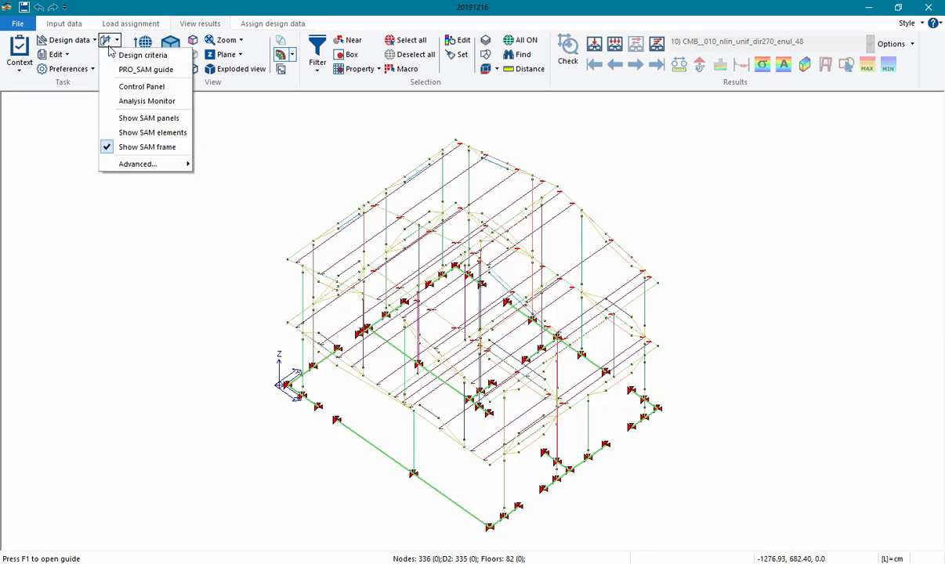
left_click(127, 87)
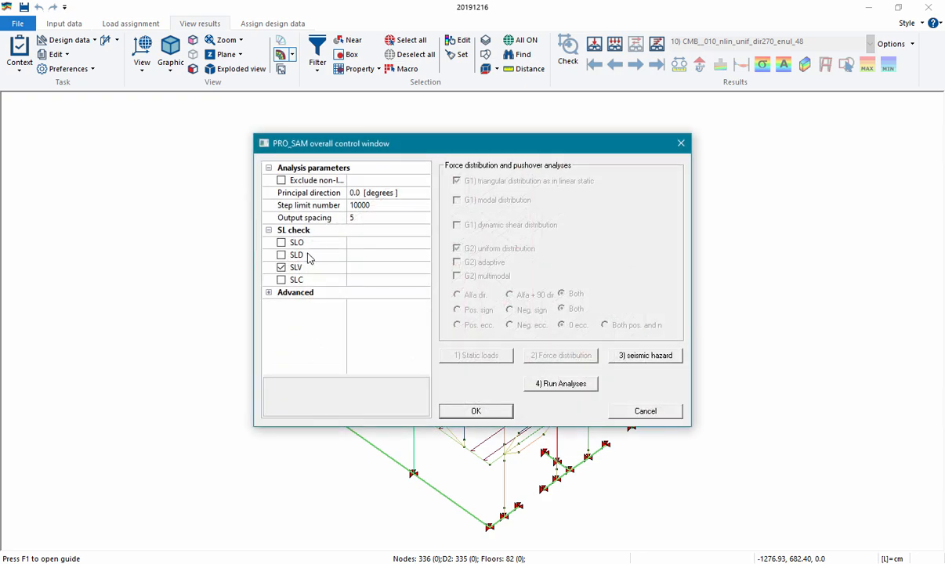
left_click(579, 385)
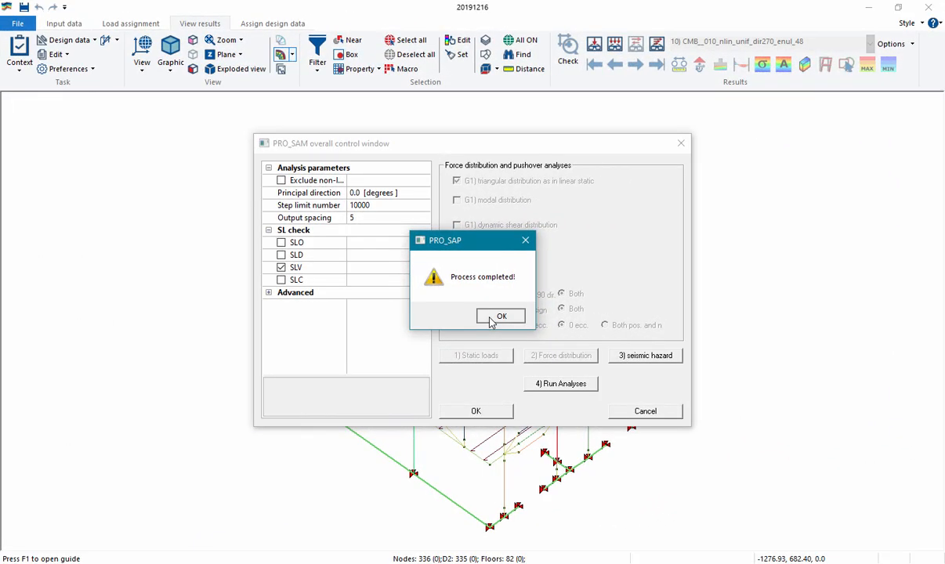
left_click(490, 320)
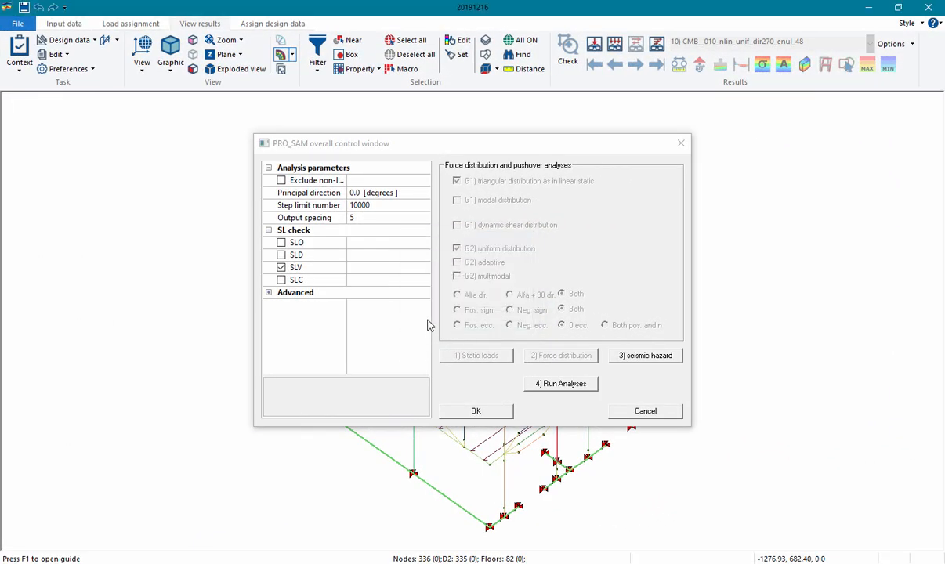
left_click(477, 410)
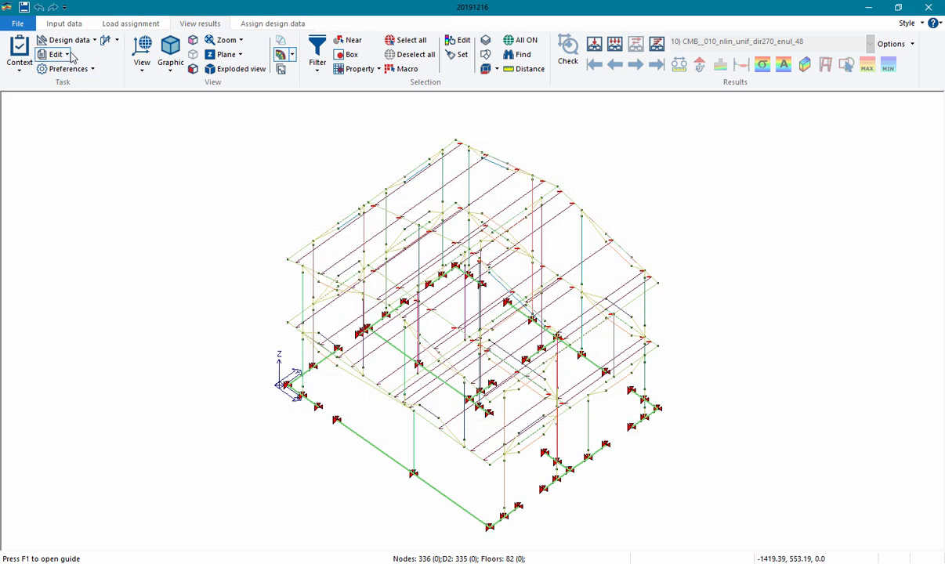
Open the Analysis Monitor, centre it over the model, and show the capacity curve of CMB 3
left_click(115, 40)
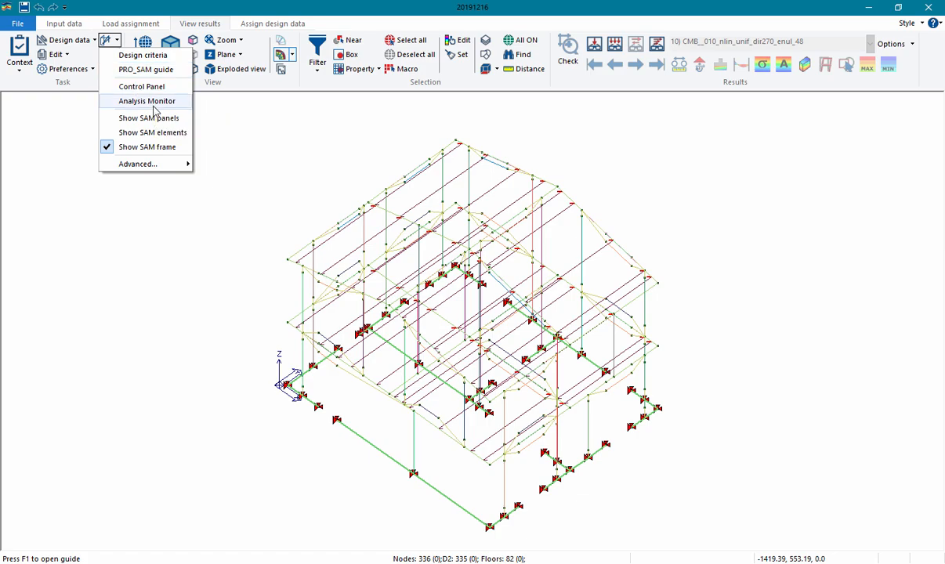
left_click(148, 101)
left_click_drag(222, 10, 427, 111)
left_click(230, 151)
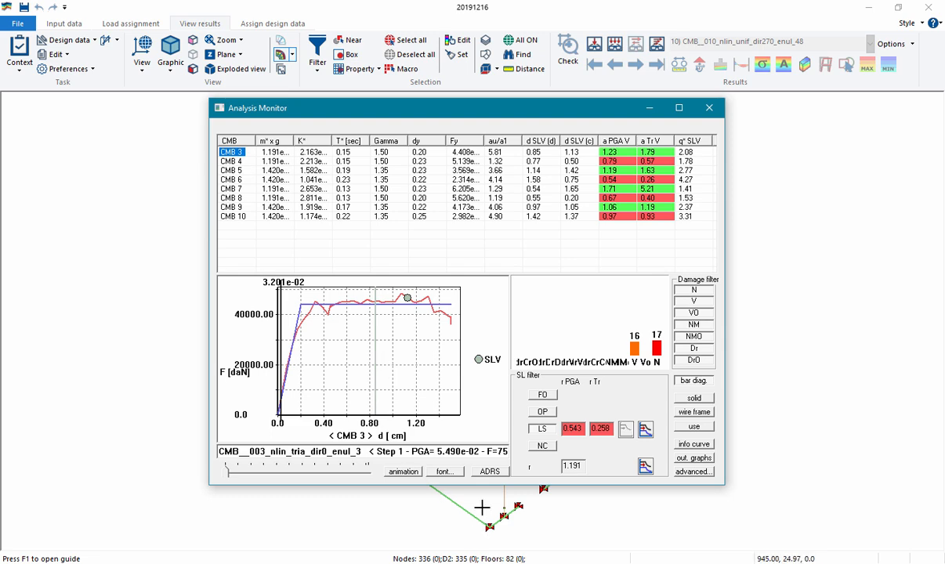
View the CMB 3 curve in ADRS format, then return to the force-displacement curve
left_click(489, 471)
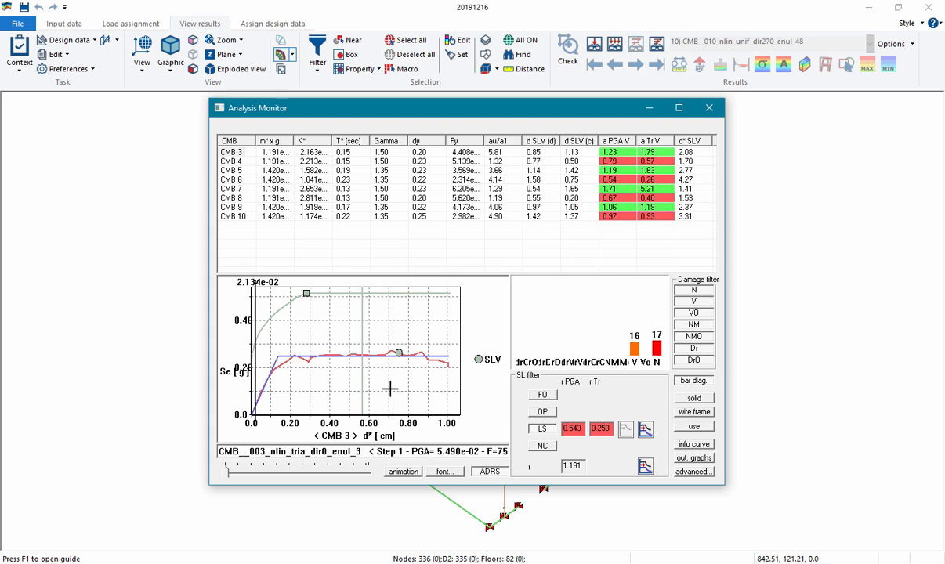
left_click(239, 149)
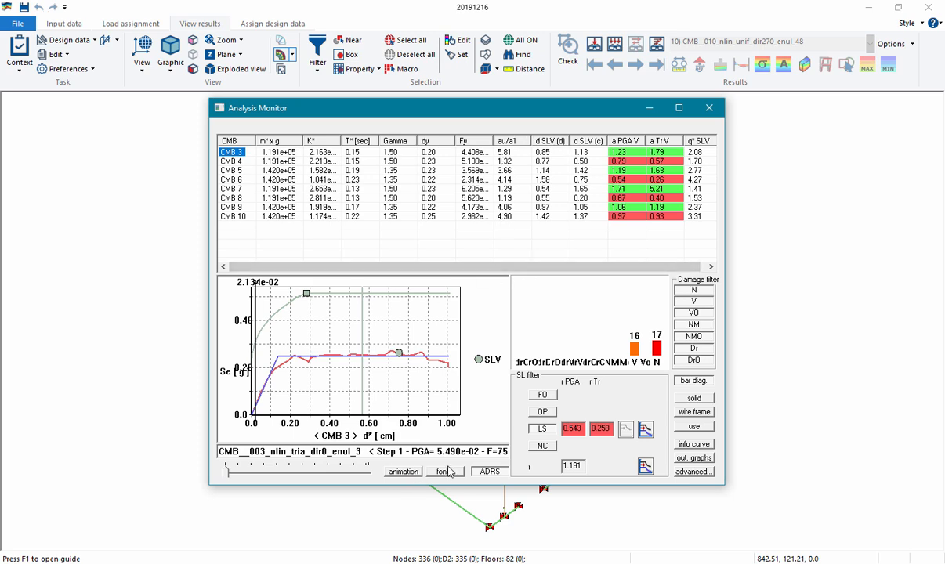
left_click(489, 473)
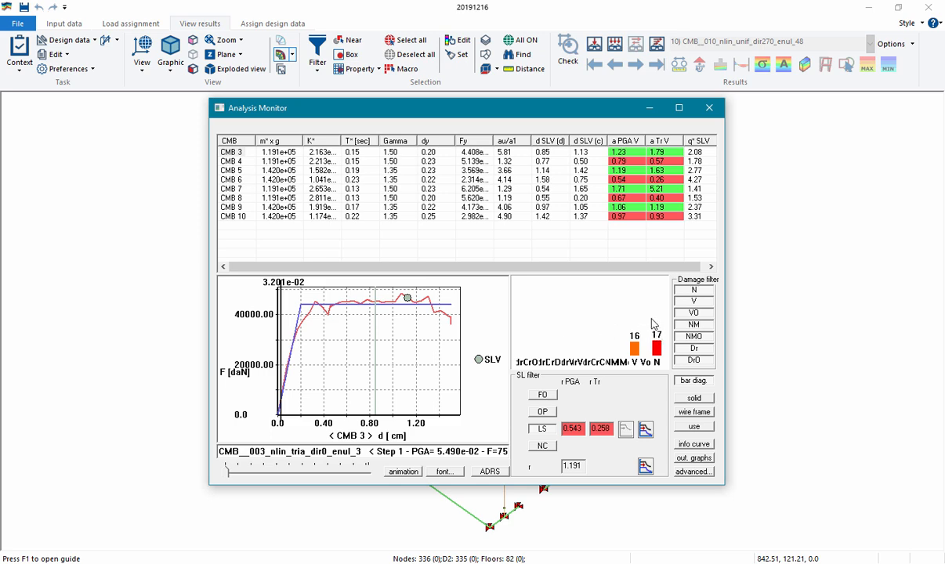
left_click(230, 152)
Place the Analysis Monitor beside the building model and display the CMB 3 damage state as solid elements
left_click_drag(479, 118, 300, 122)
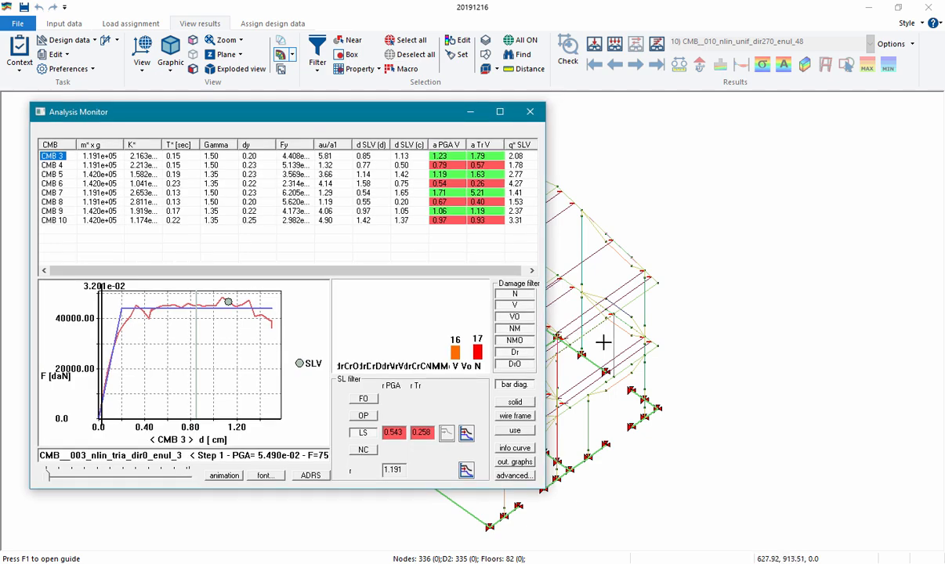
left_click(604, 341)
middle_click_drag(706, 322, 696, 307)
scroll(690, 304, "down", 2)
middle_click_drag(648, 284, 679, 342)
scroll(680, 343, "up", 3)
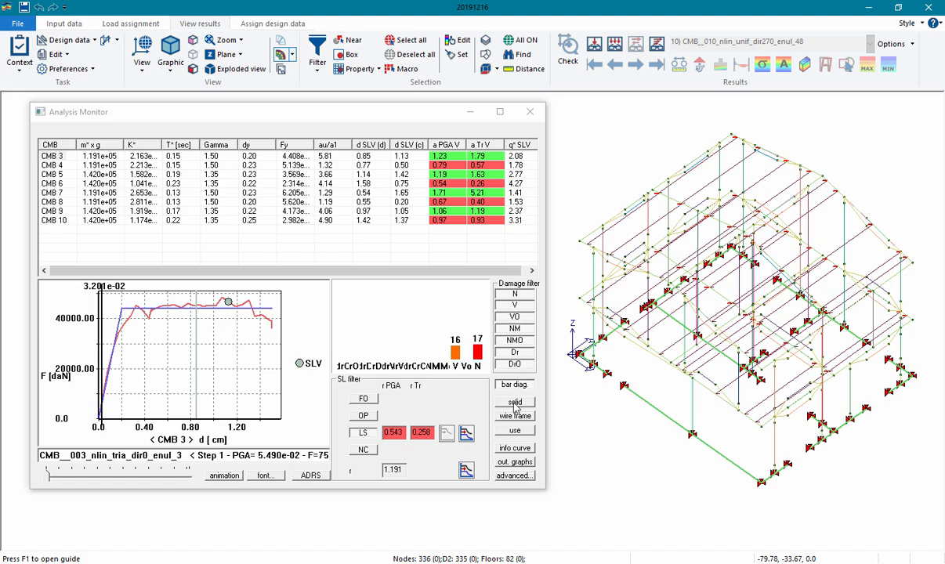
left_click(514, 402)
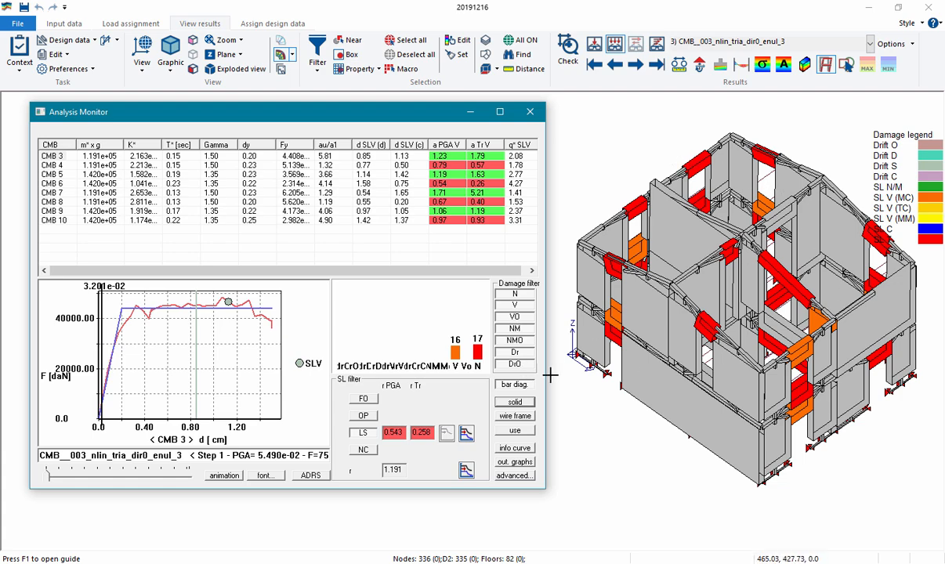
Toggle the N damage filter to compare the axial and shear damage of the masonry elements separately
left_click(511, 295)
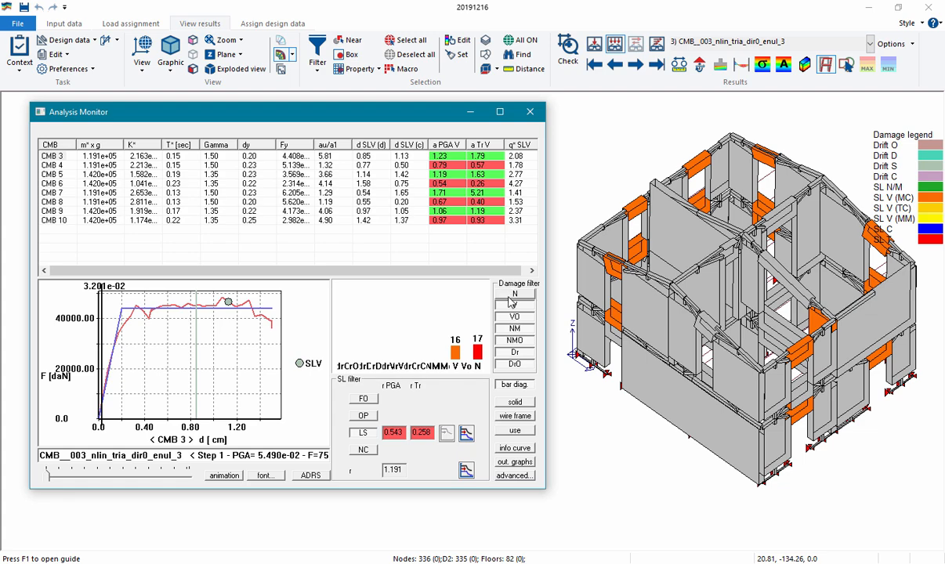
left_click(509, 295)
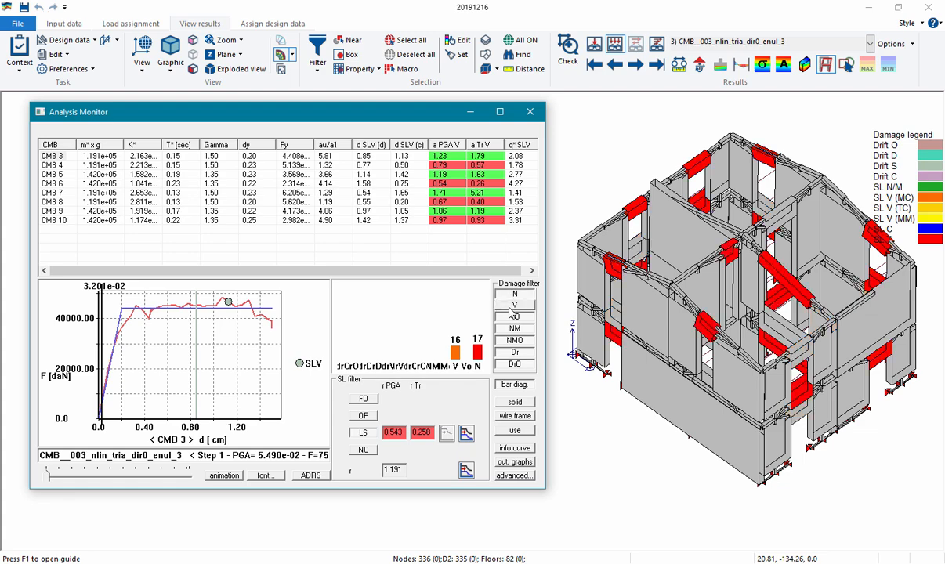
Advance the CMB 3 pushover from its first step to step 269 to examine how damage develops along the capacity curve
left_click(55, 157)
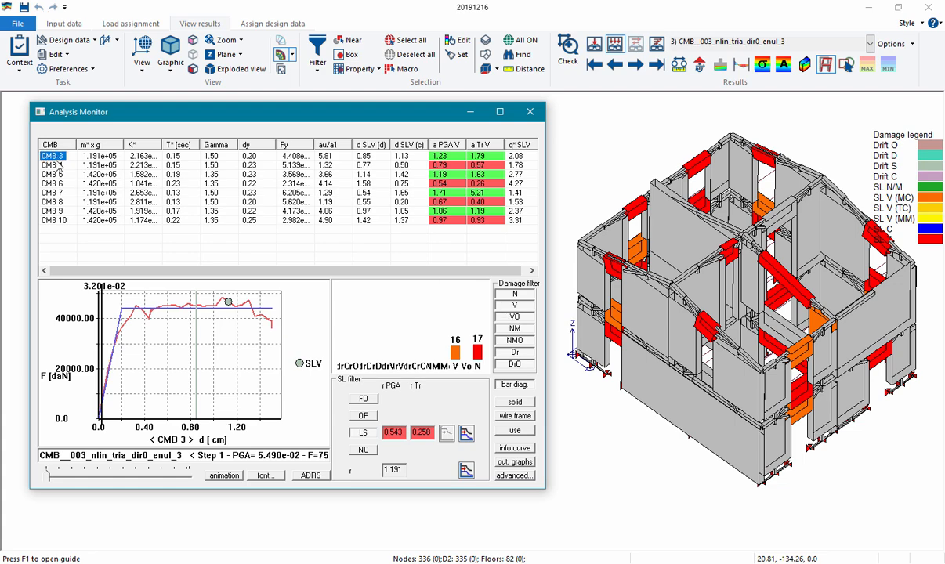
left_click(47, 474)
left_click_drag(46, 475, 197, 486)
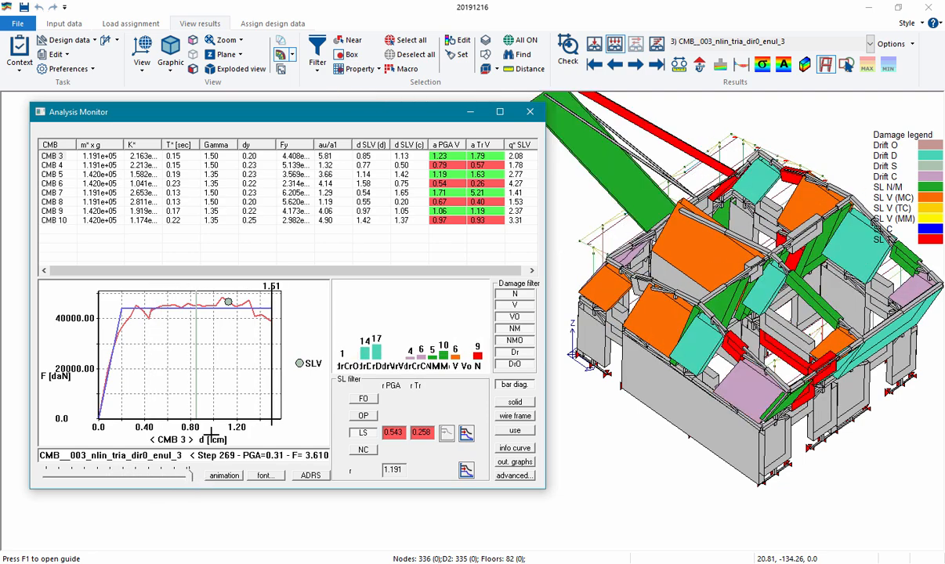